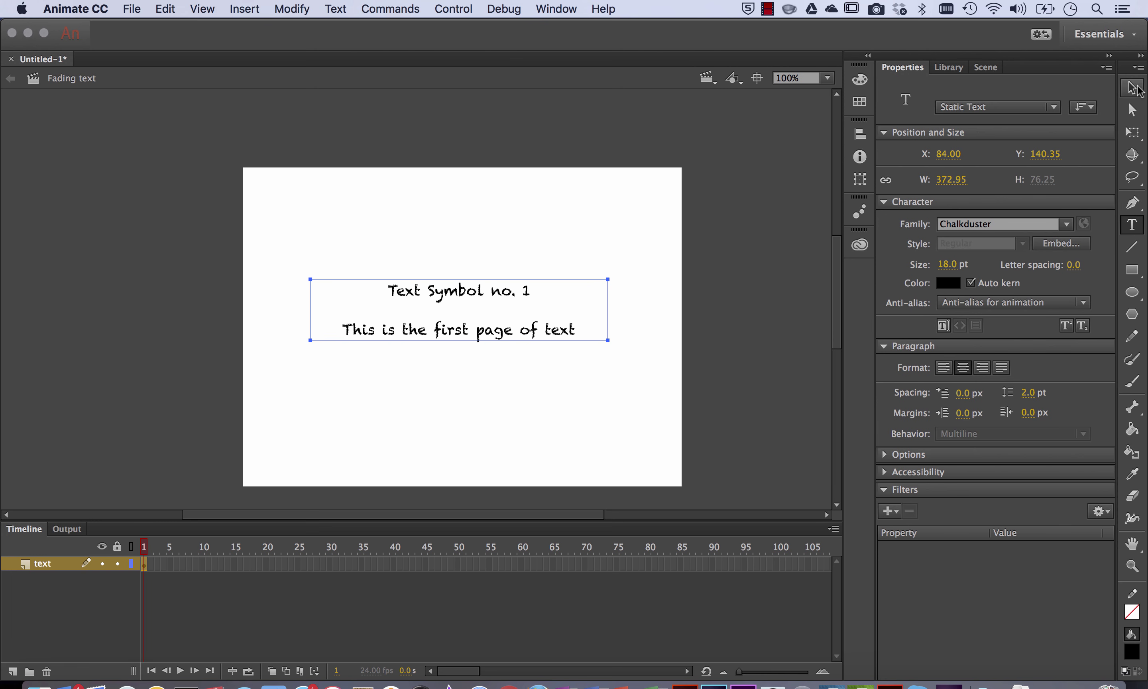
# Convert the first text block into a movie clip symbol named "text page 1" and delete its instance from the stage.
pyautogui.click(1132, 87)
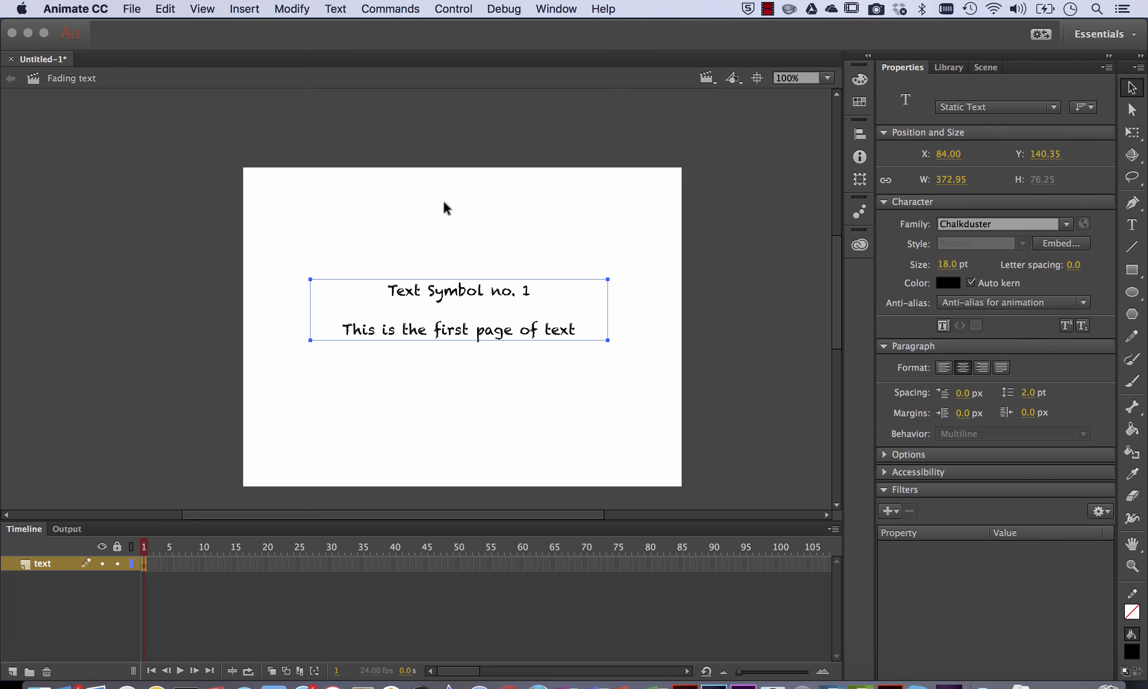
pyautogui.click(292, 9)
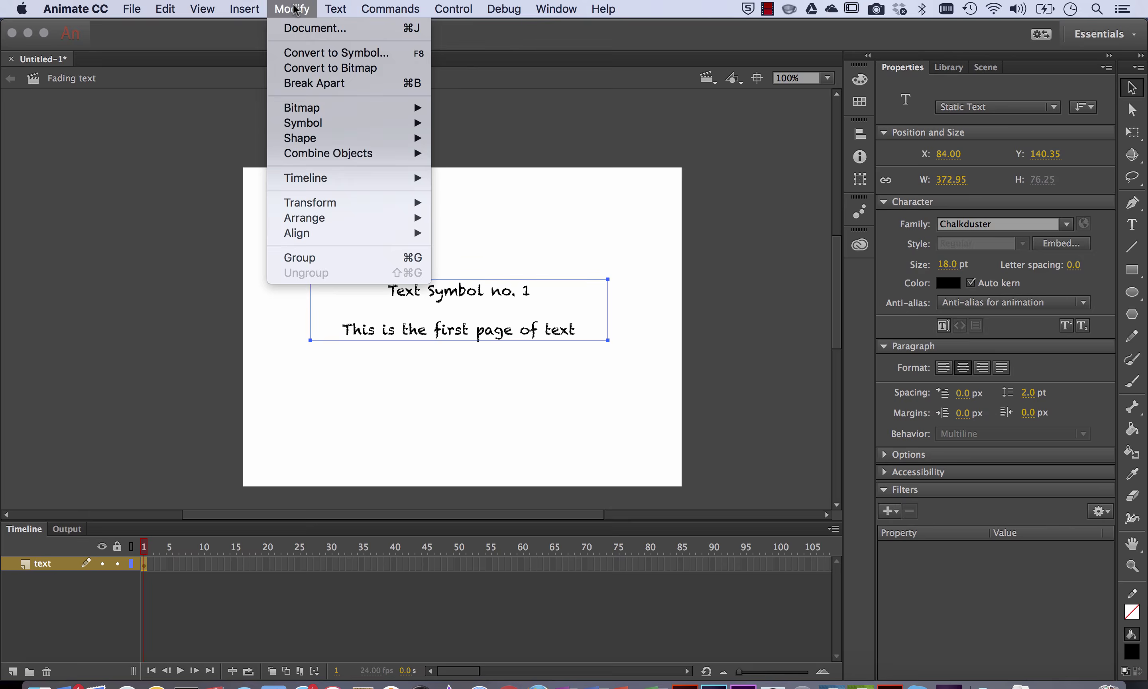
pyautogui.click(320, 52)
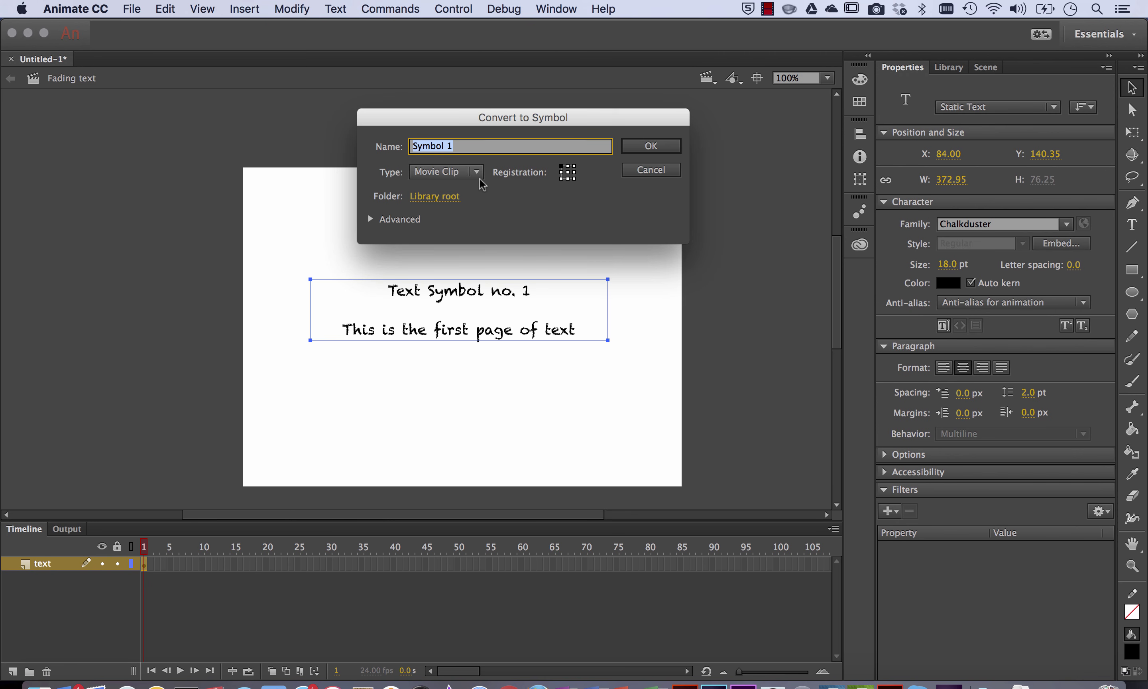
pyautogui.write('text page 1')
pyautogui.press('Return')
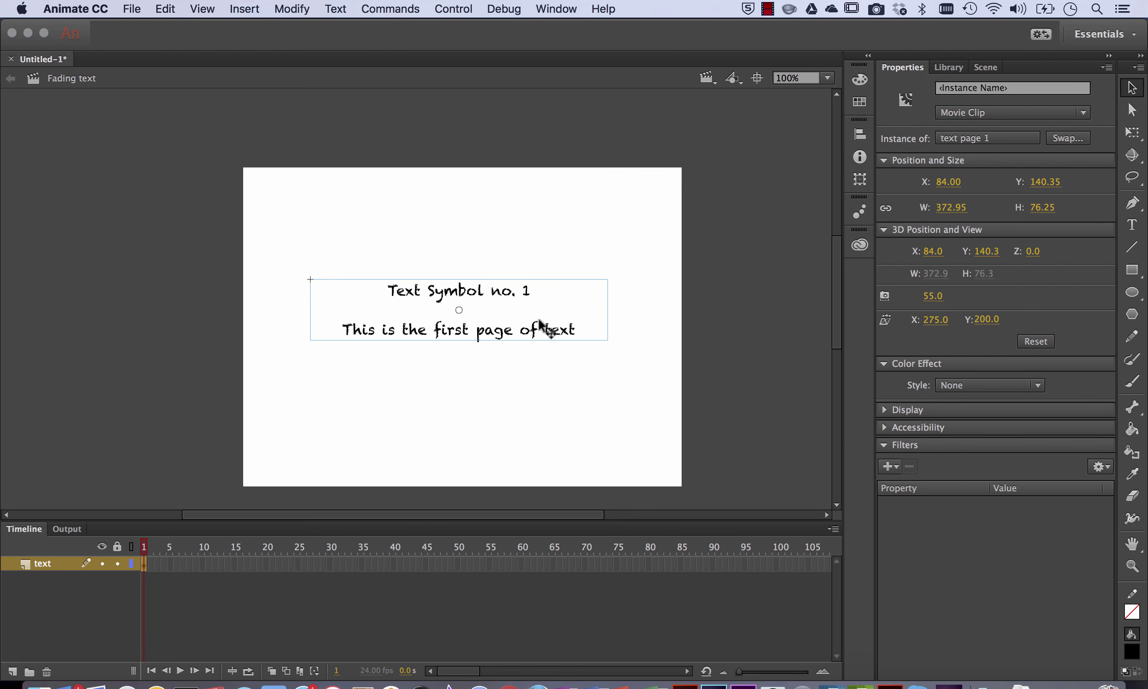
pyautogui.press('Delete')
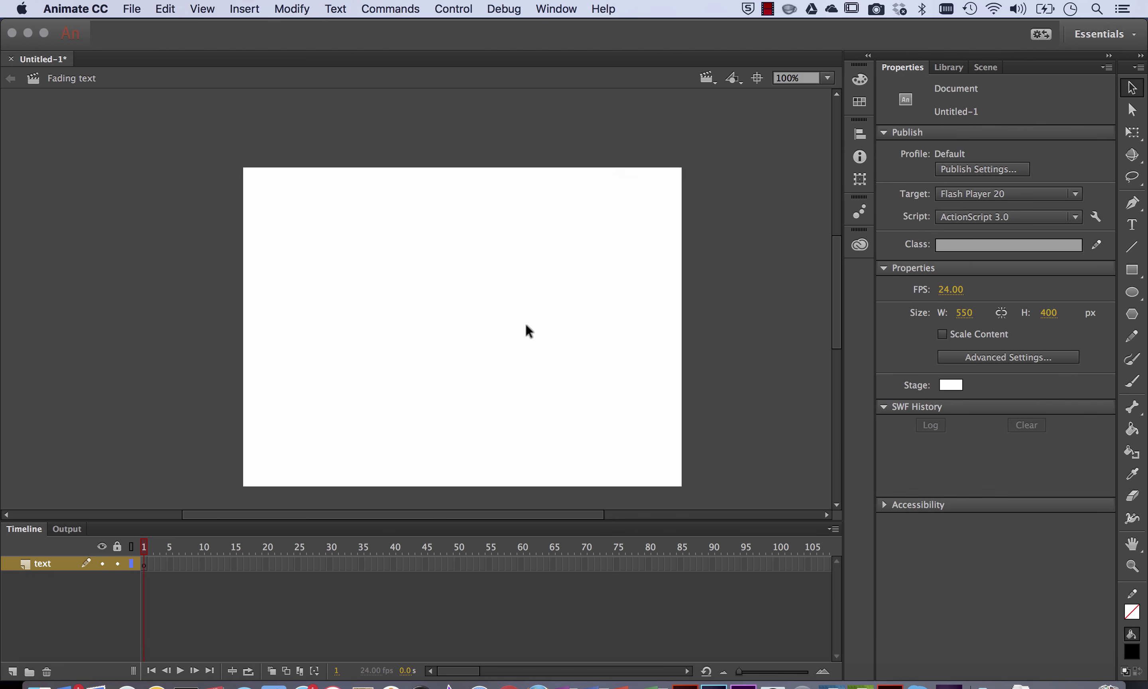
# Add a text block on the stage reading "Text symbol no. 2", a blank line, and "This is the second page of text for this demonstration.".
pyautogui.click(1132, 227)
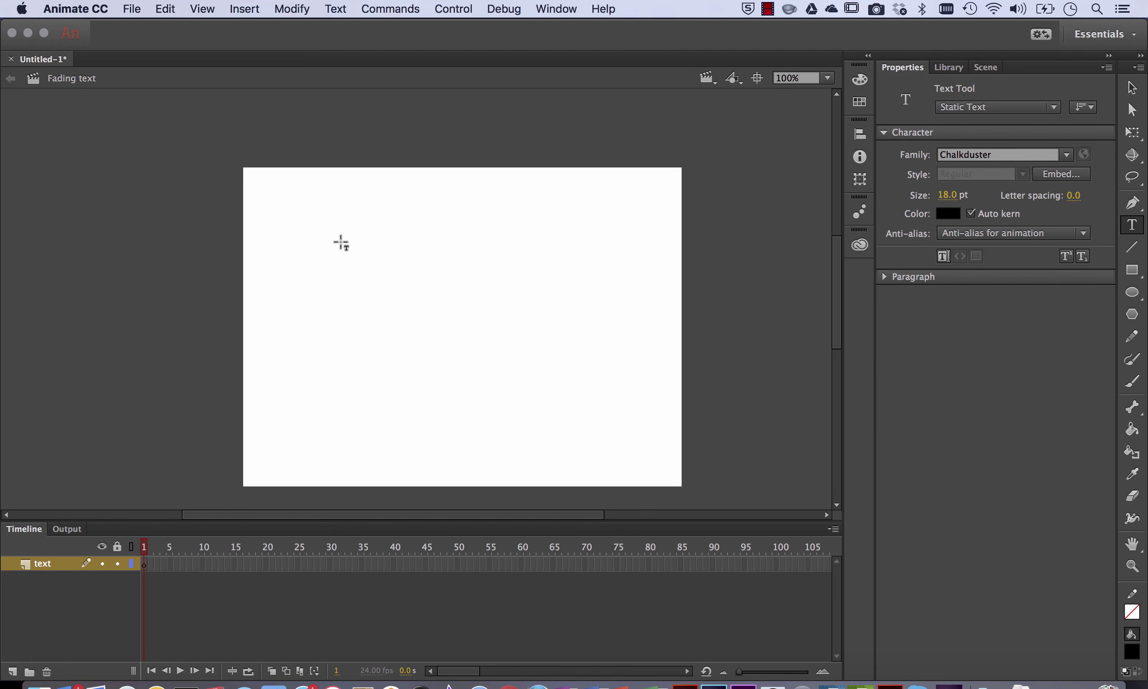
pyautogui.moveTo(330, 256); pyautogui.dragTo(592, 333)
pyautogui.write('Text')
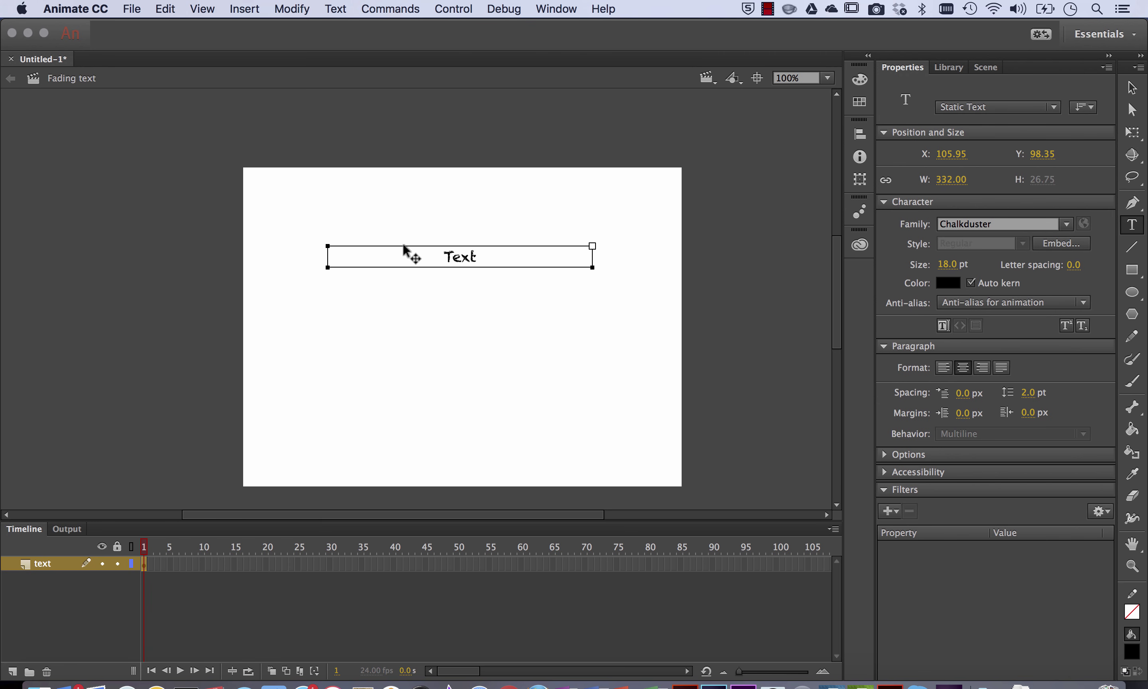
pyautogui.write(' symbol no. 2')
pyautogui.press('Return')
pyautogui.press('Return')
pyautogui.write('This is')
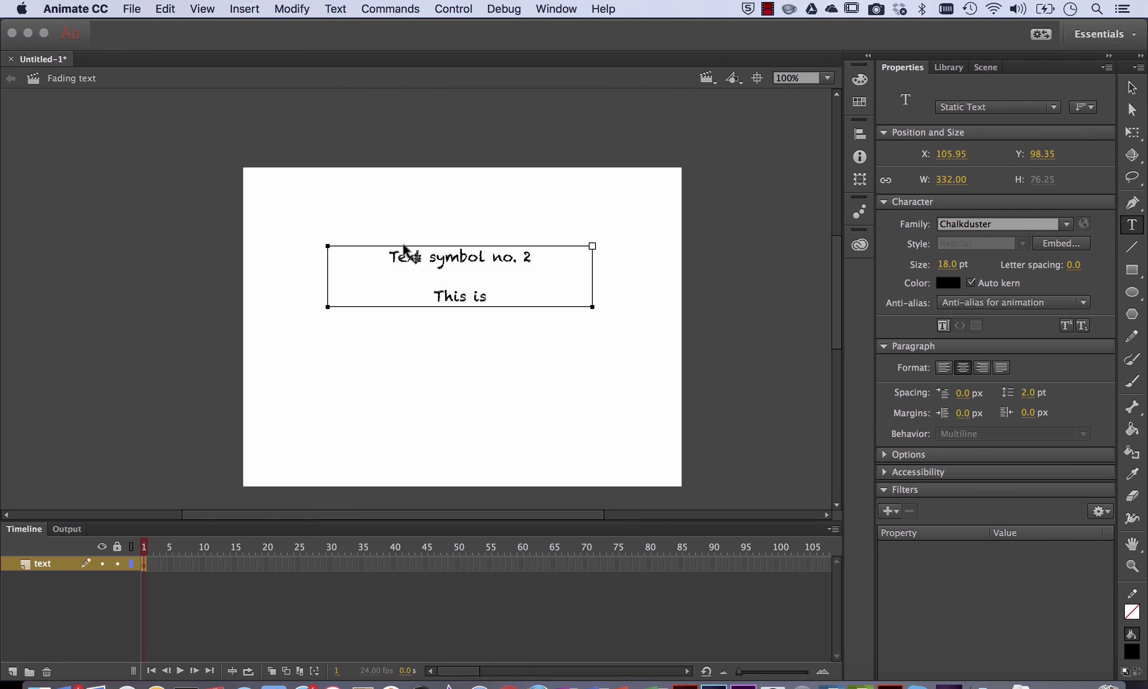
pyautogui.write(' the secon')
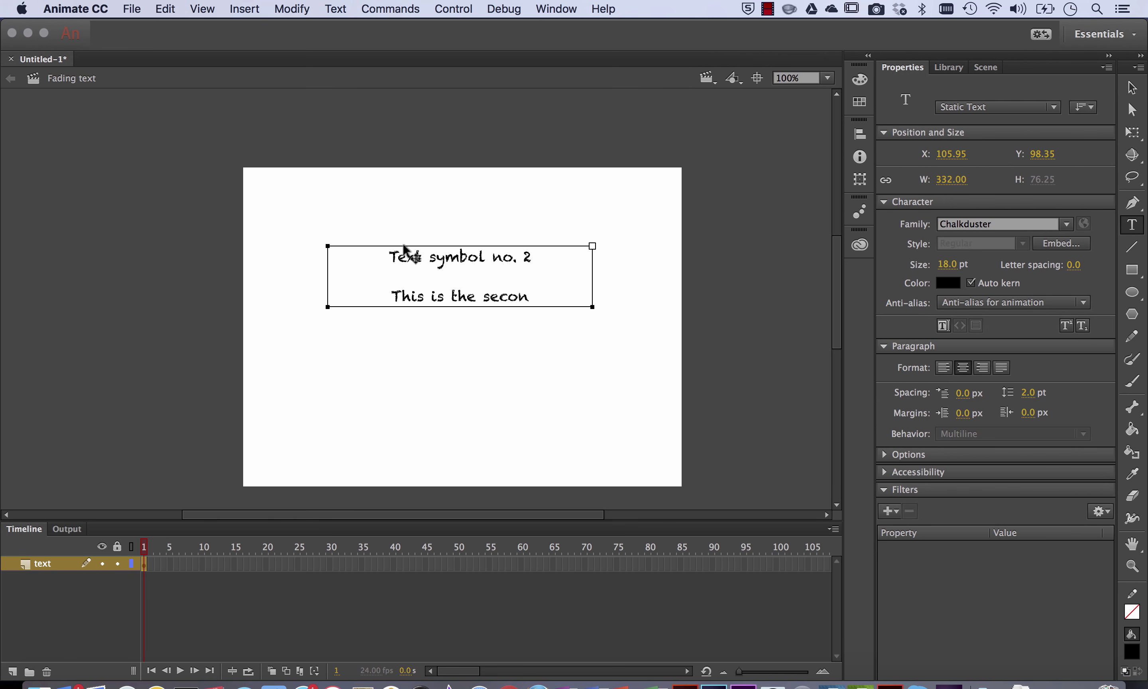
pyautogui.write('d page of tex')
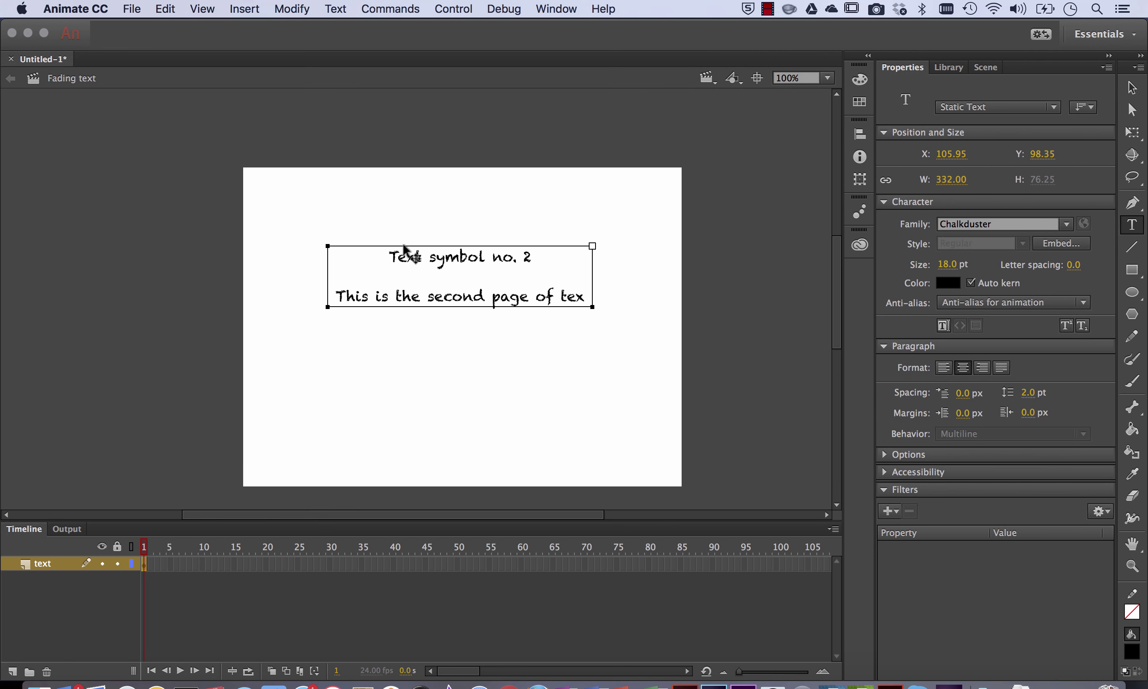
pyautogui.write('t for this demo')
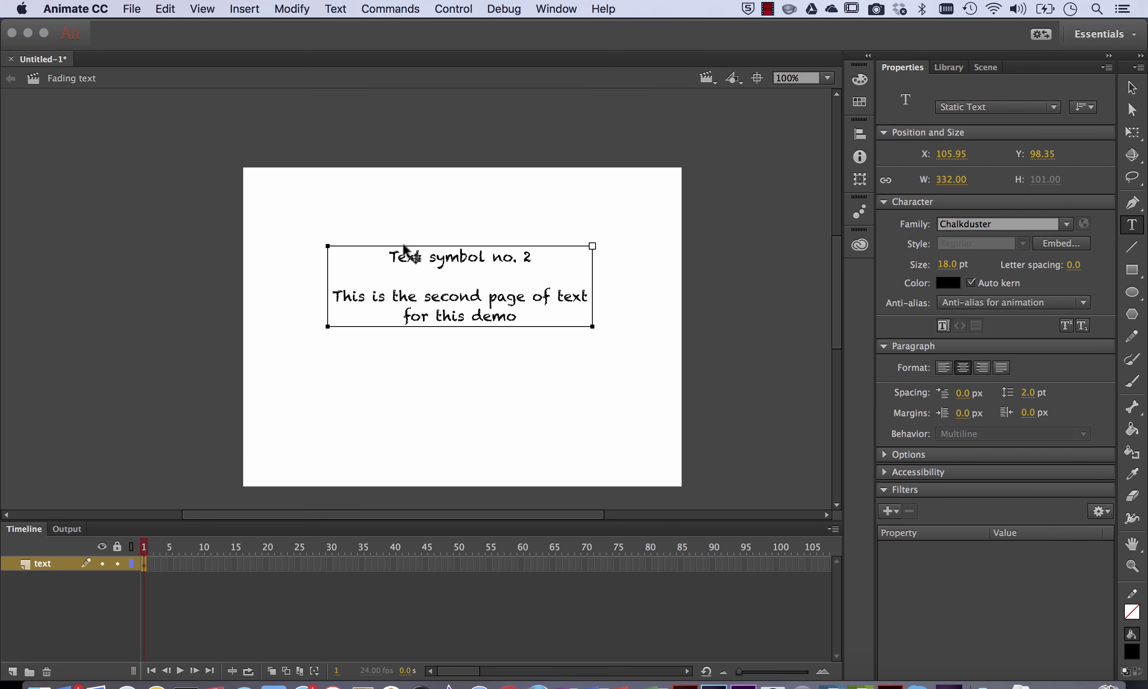
pyautogui.write('nstration.')
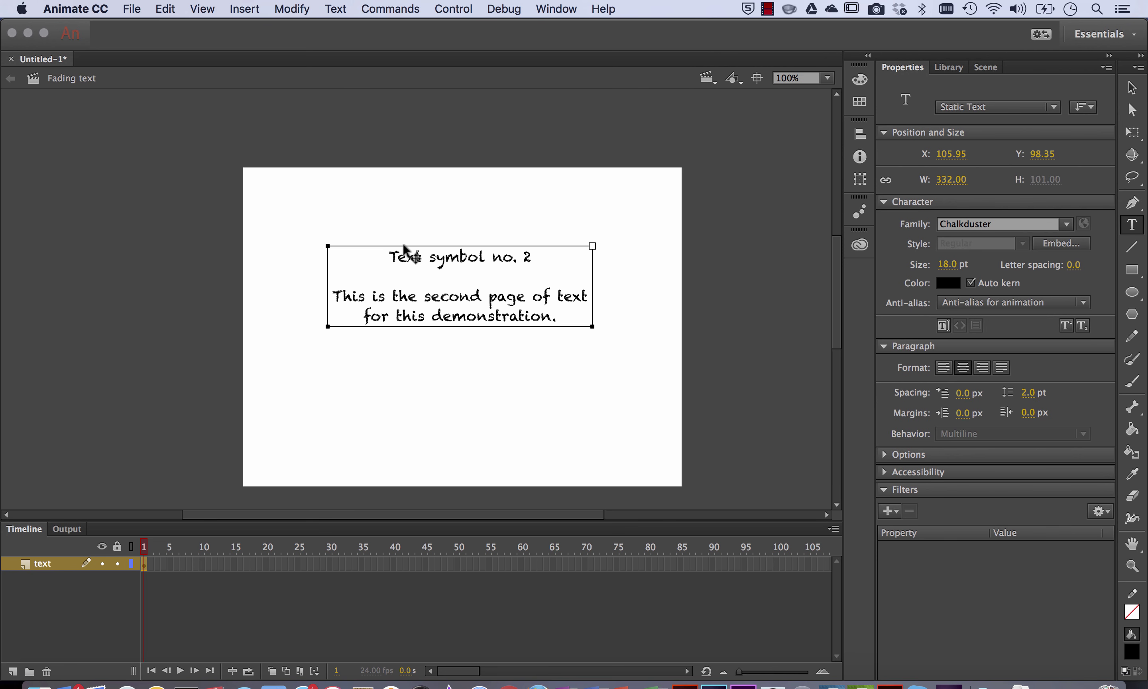
# Convert the second text block into a movie clip symbol named "text page 2".
pyautogui.click(1132, 87)
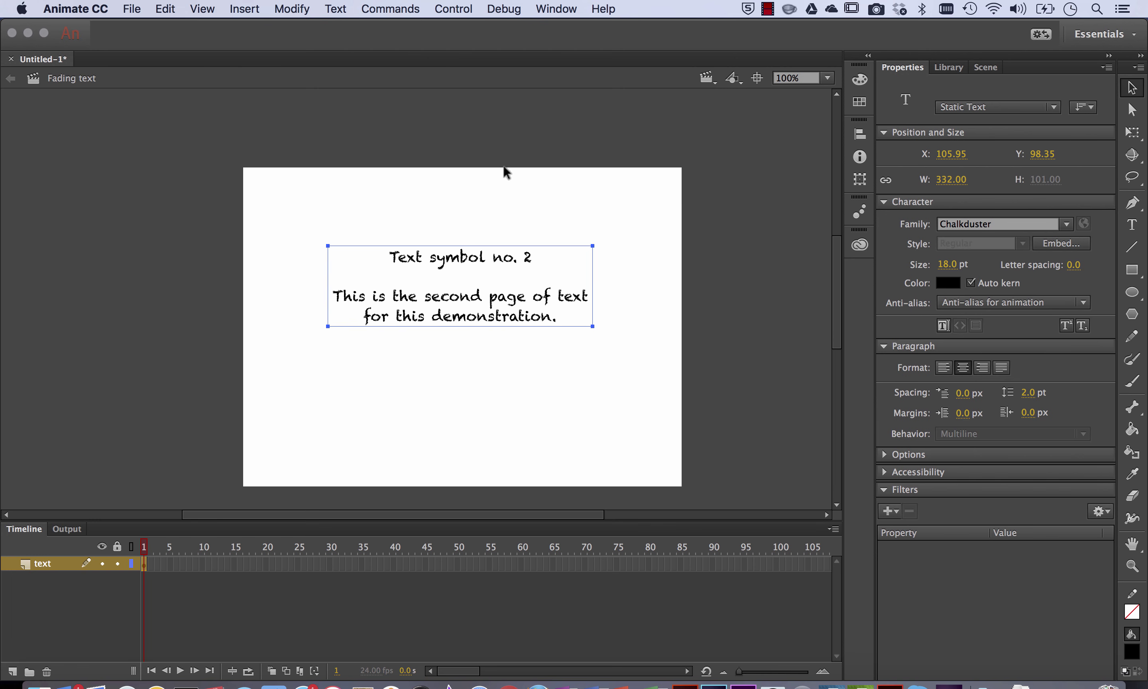
pyautogui.click(293, 10)
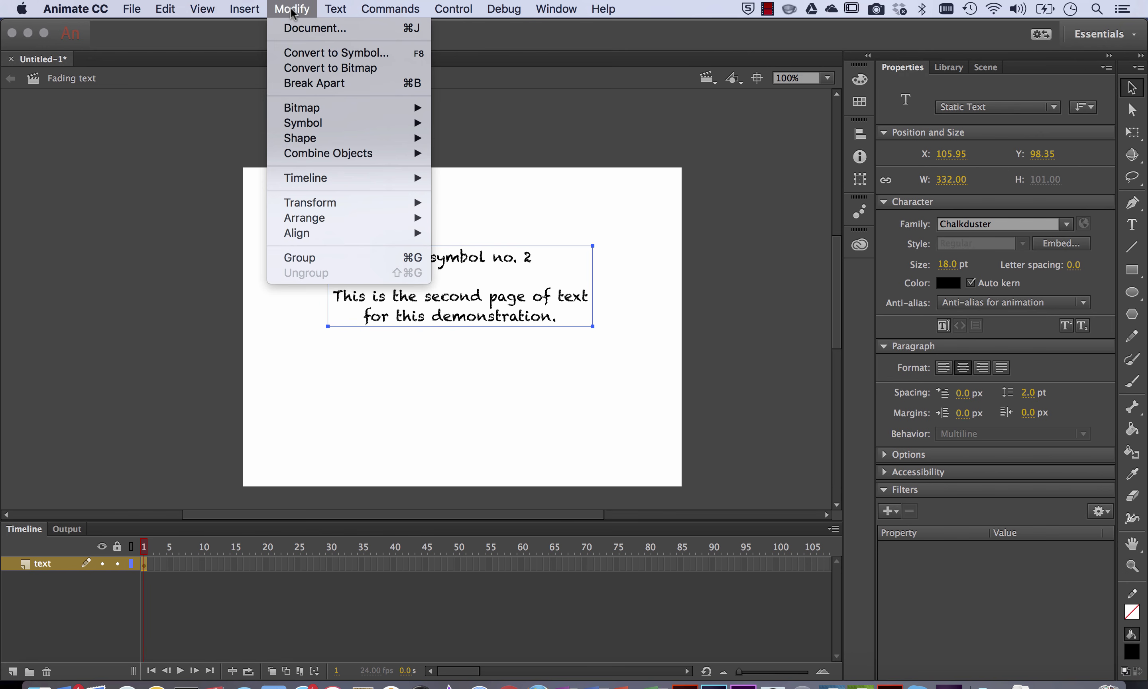
pyautogui.click(317, 50)
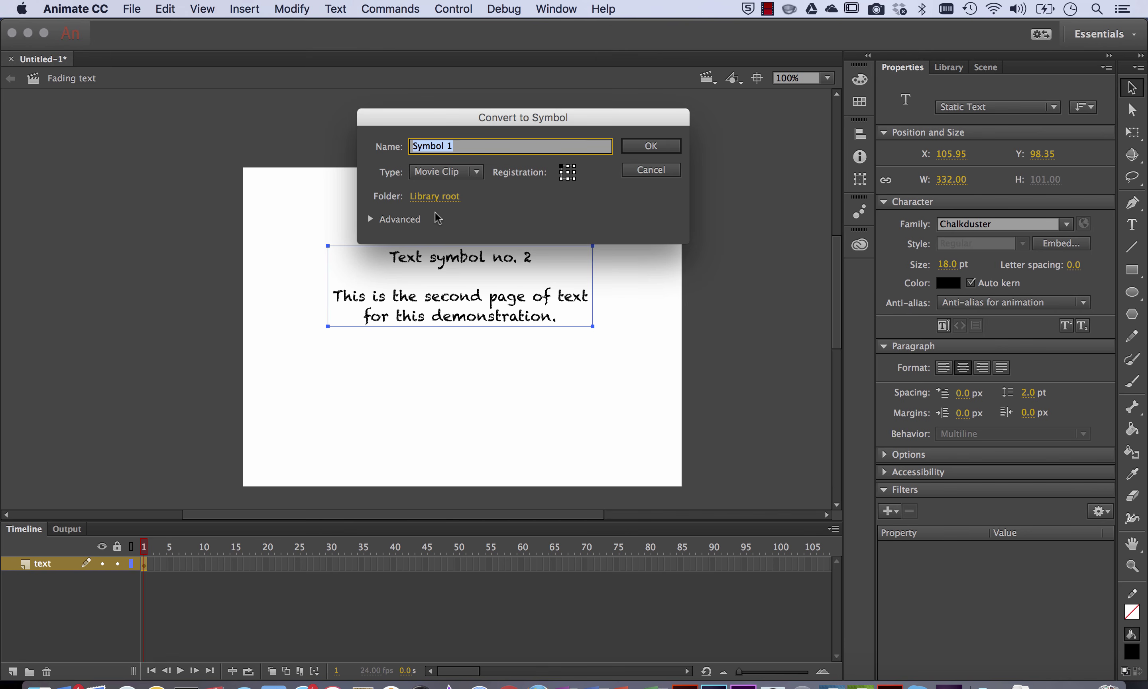
pyautogui.write('text page 2')
pyautogui.press('Return')
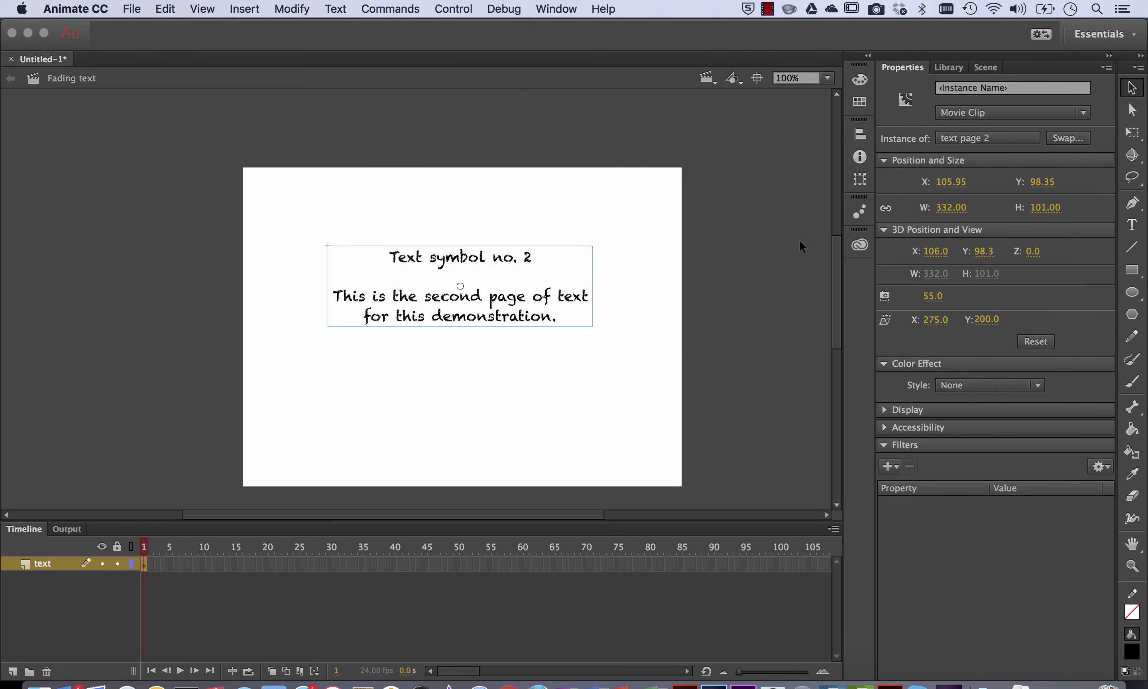
# Preview both text page symbols in the library and delete the text page 2 instance from the stage.
pyautogui.click(948, 67)
pyautogui.click(941, 264)
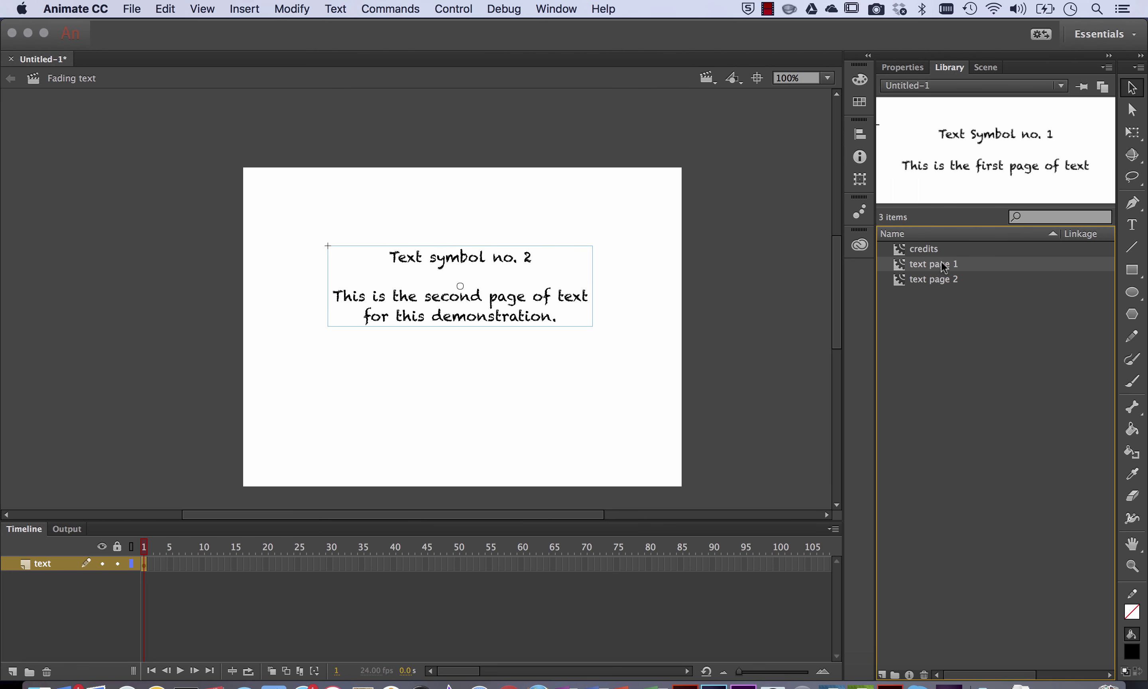
pyautogui.click(948, 281)
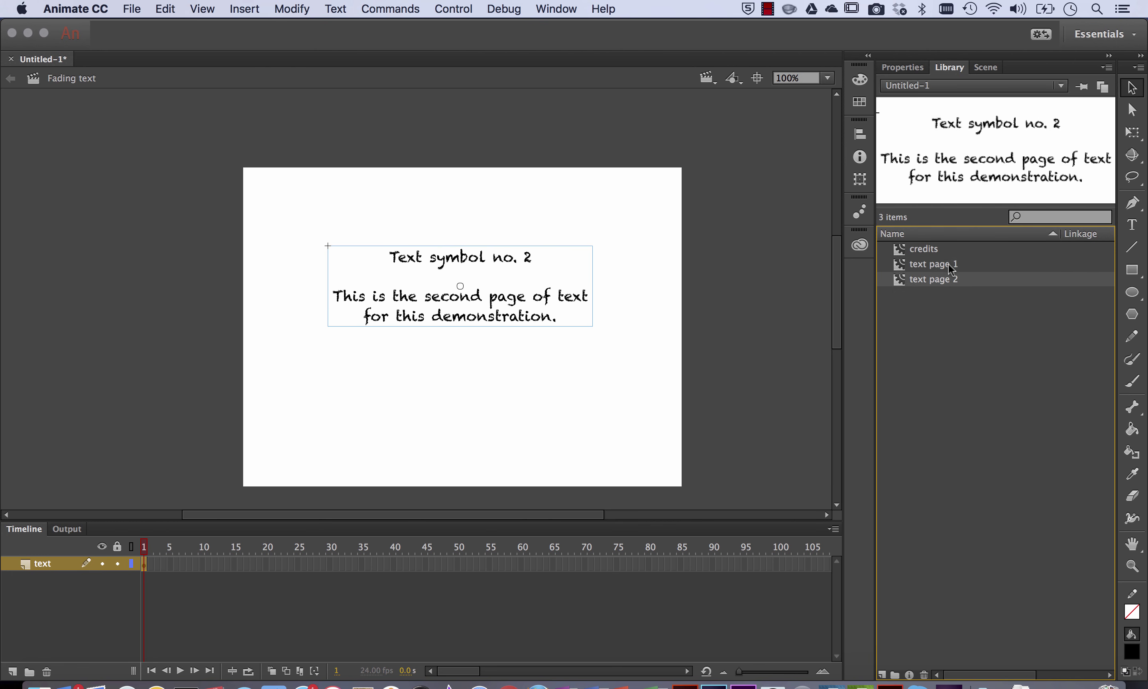
pyautogui.click(948, 264)
pyautogui.click(946, 278)
pyautogui.click(513, 312)
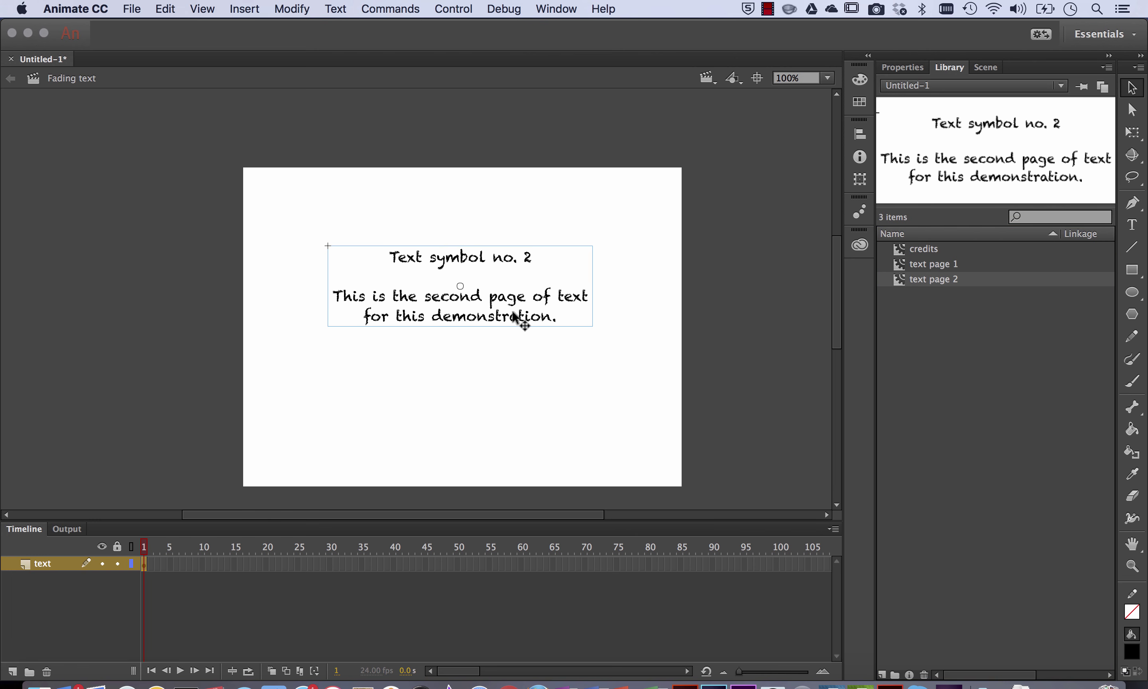
pyautogui.press('Delete')
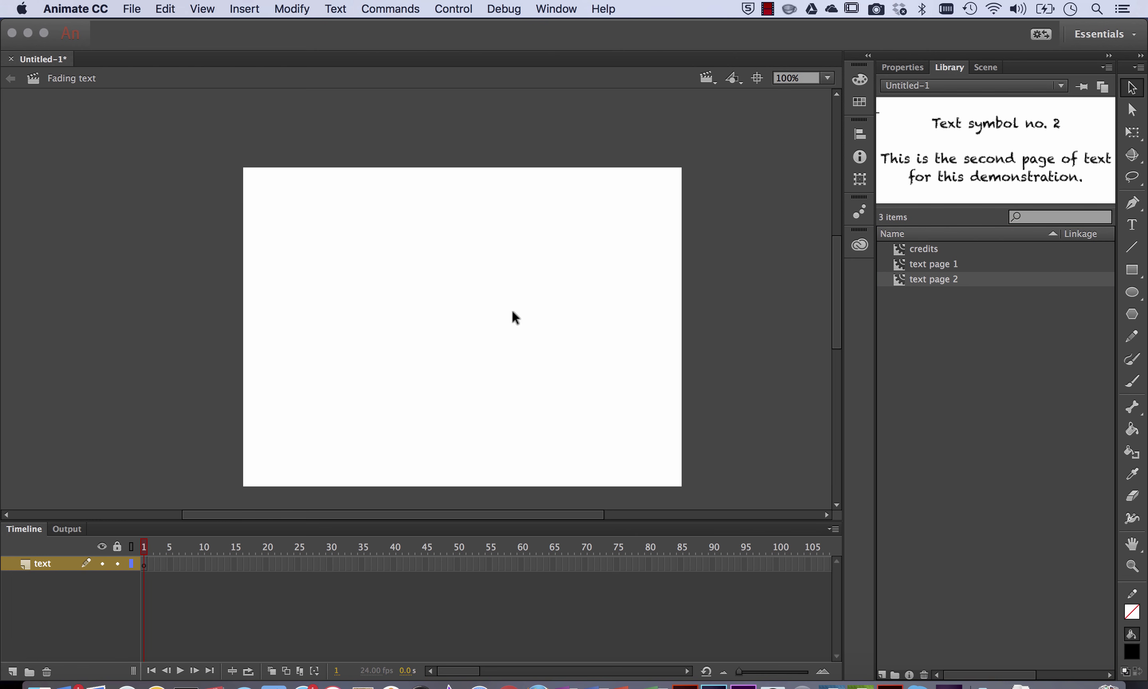
# Extend the text layer to frame 101 and place the text page 1 symbol in the middle of the stage.
pyautogui.rightClick(783, 565)
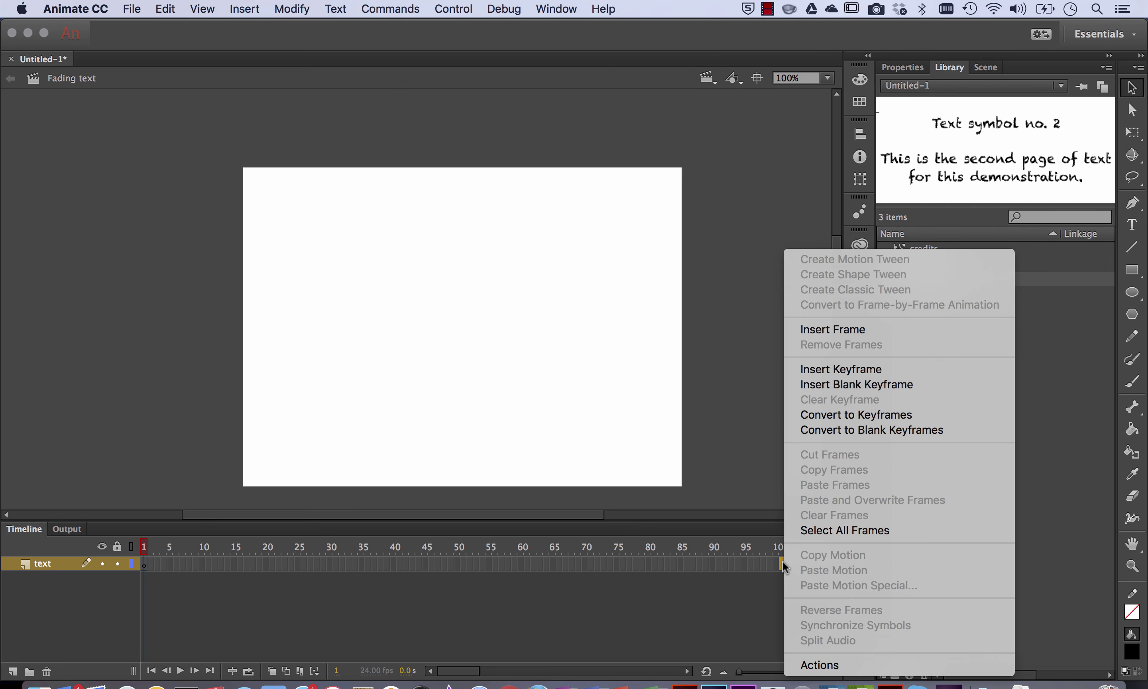
pyautogui.click(868, 328)
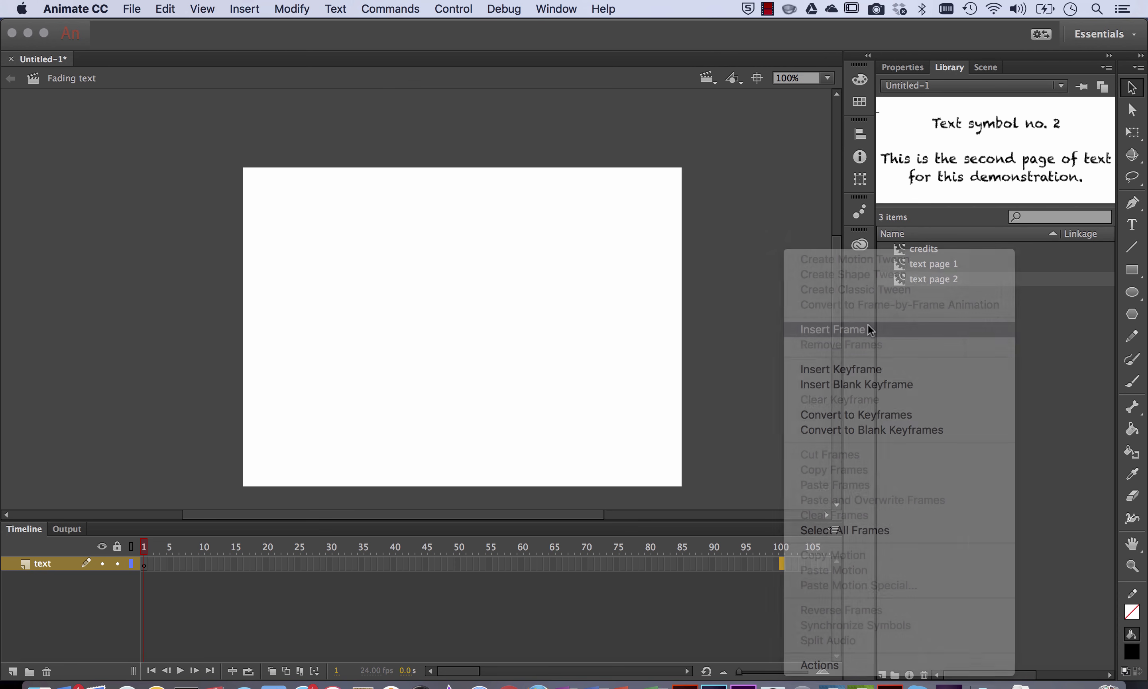
pyautogui.click(947, 261)
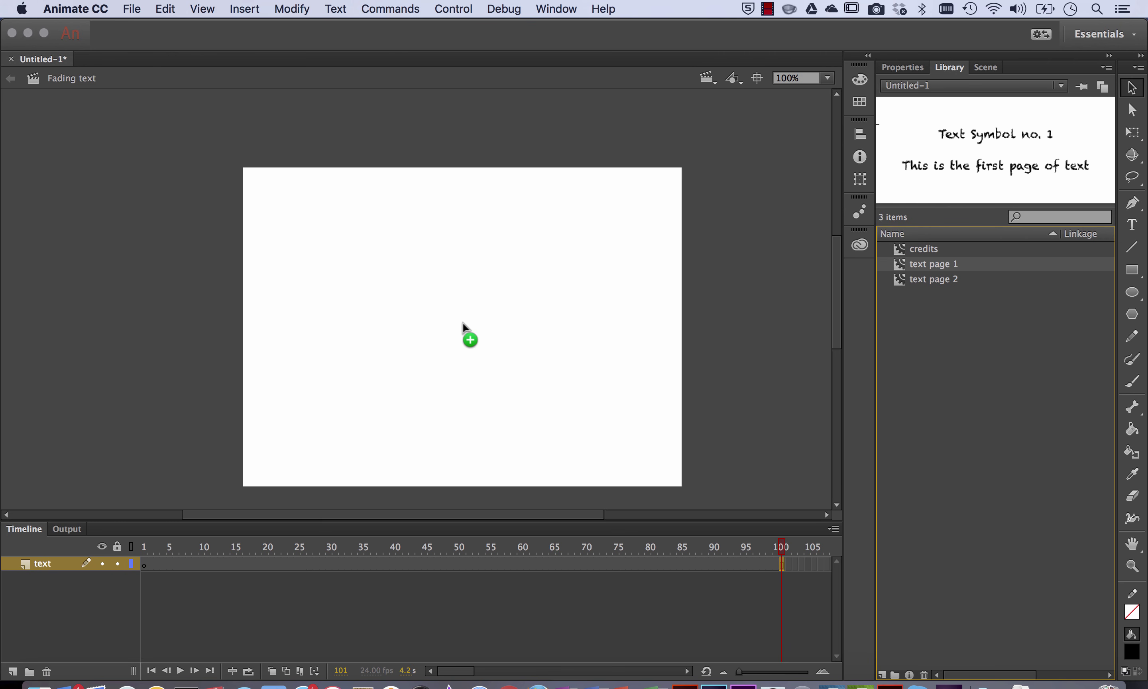
pyautogui.moveTo(463, 323); pyautogui.dragTo(463, 323)
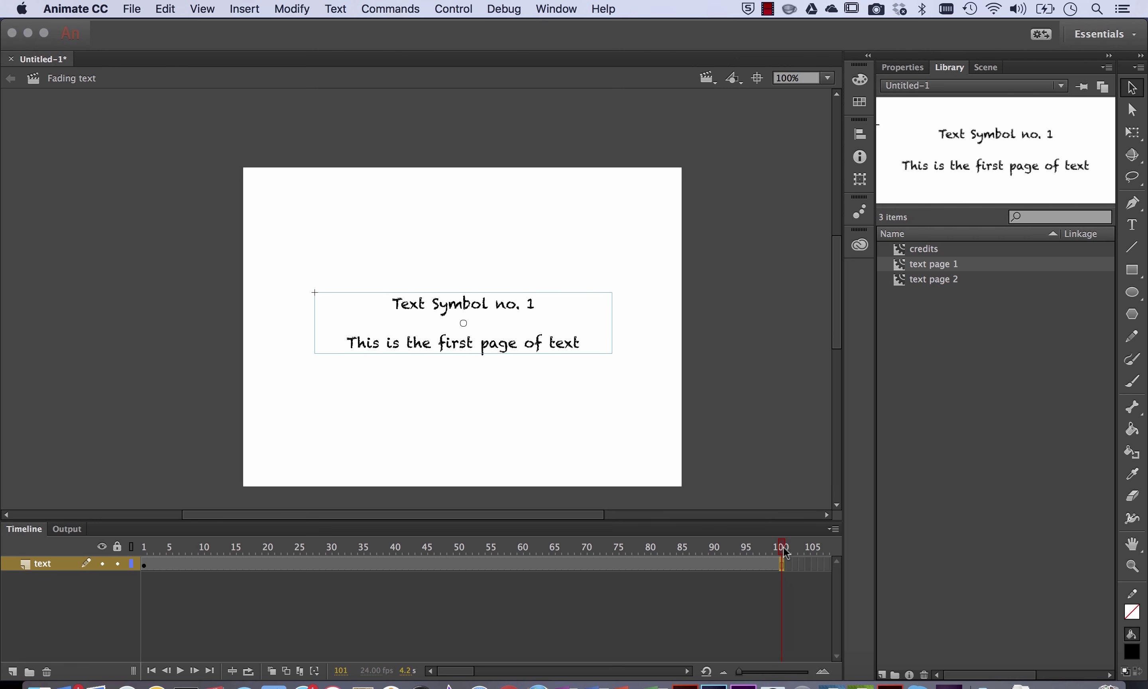
# Create a motion tween across the text layer's frames.
pyautogui.moveTo(783, 547); pyautogui.dragTo(116, 551)
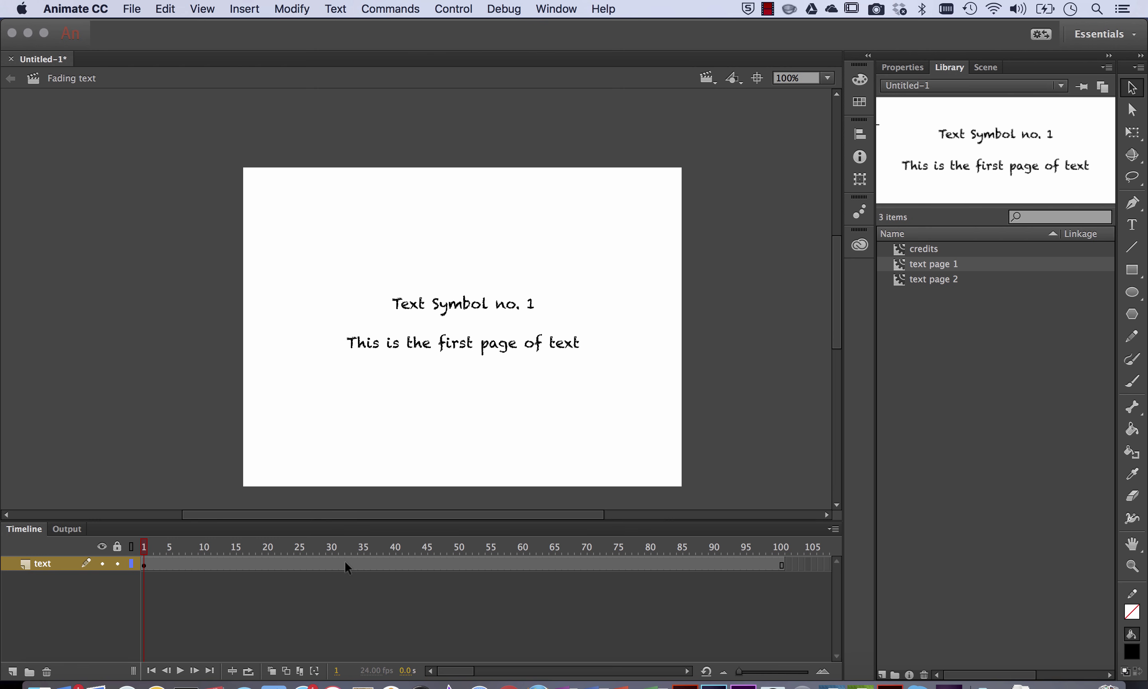
pyautogui.rightClick(383, 563)
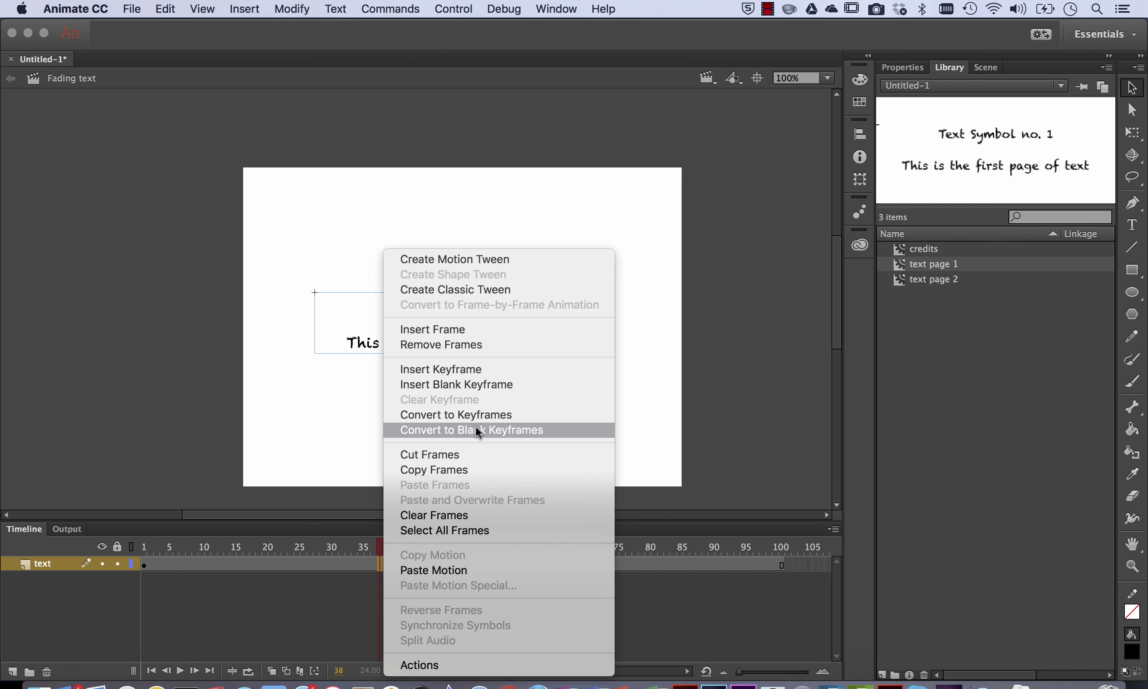
pyautogui.click(502, 259)
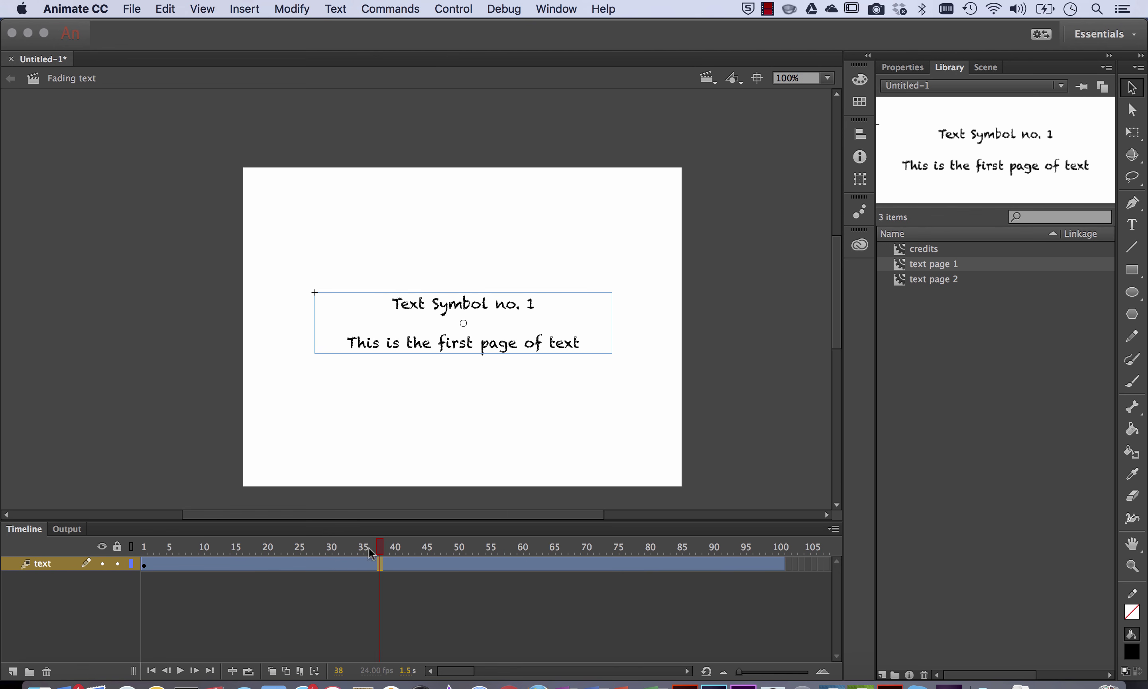
# Apply an Alpha color effect of 0% to the text page 1 instance at frame 1.
pyautogui.moveTo(385, 548); pyautogui.dragTo(147, 548)
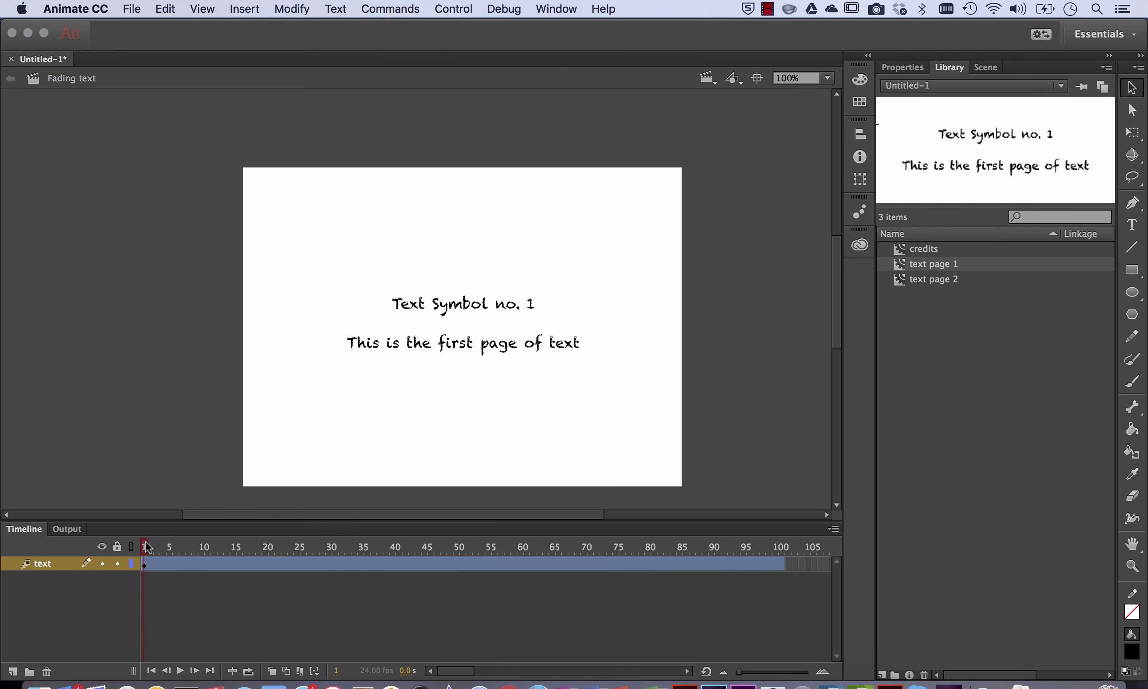
pyautogui.click(144, 564)
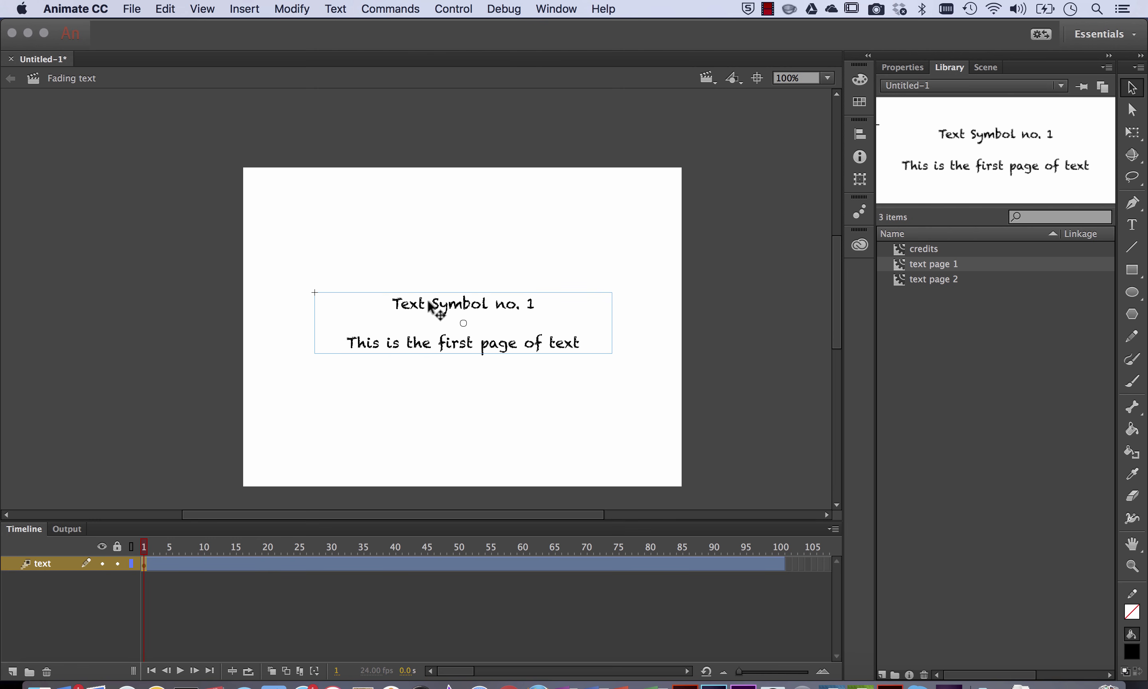
pyautogui.click(904, 68)
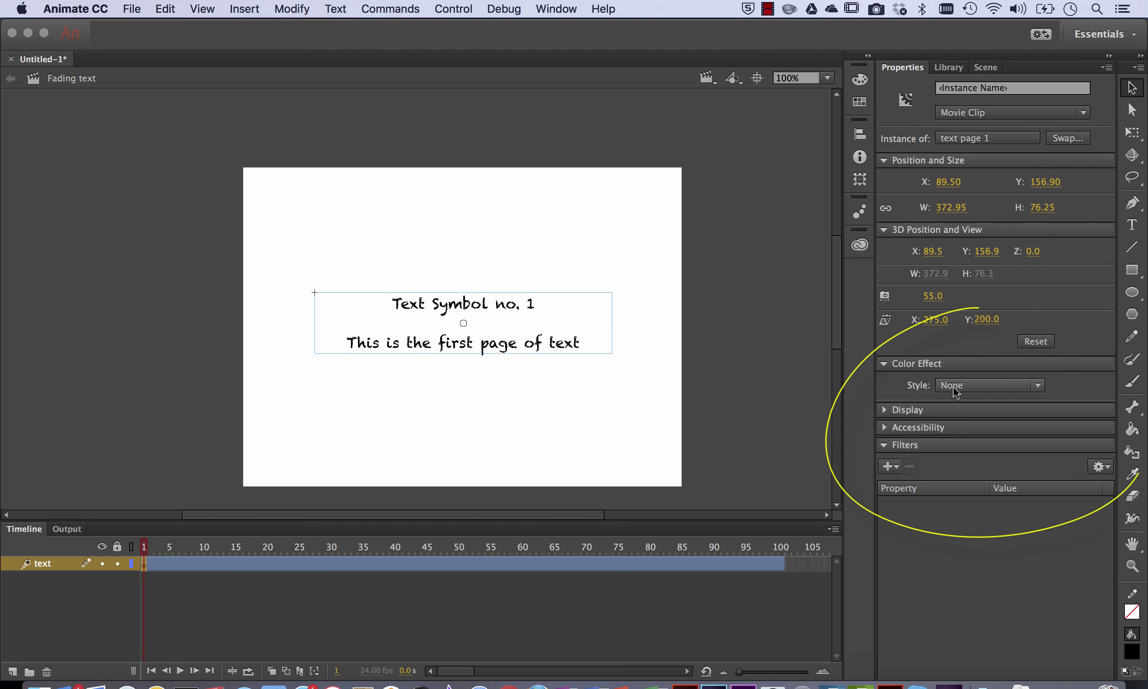
pyautogui.click(973, 388)
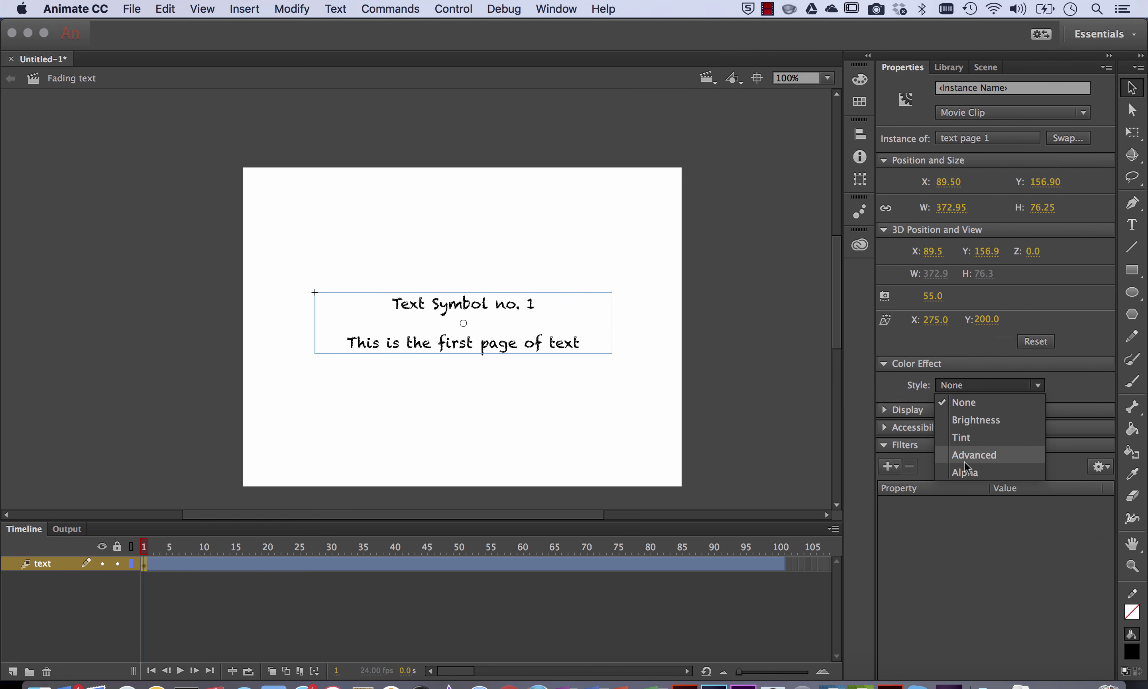
pyautogui.click(984, 471)
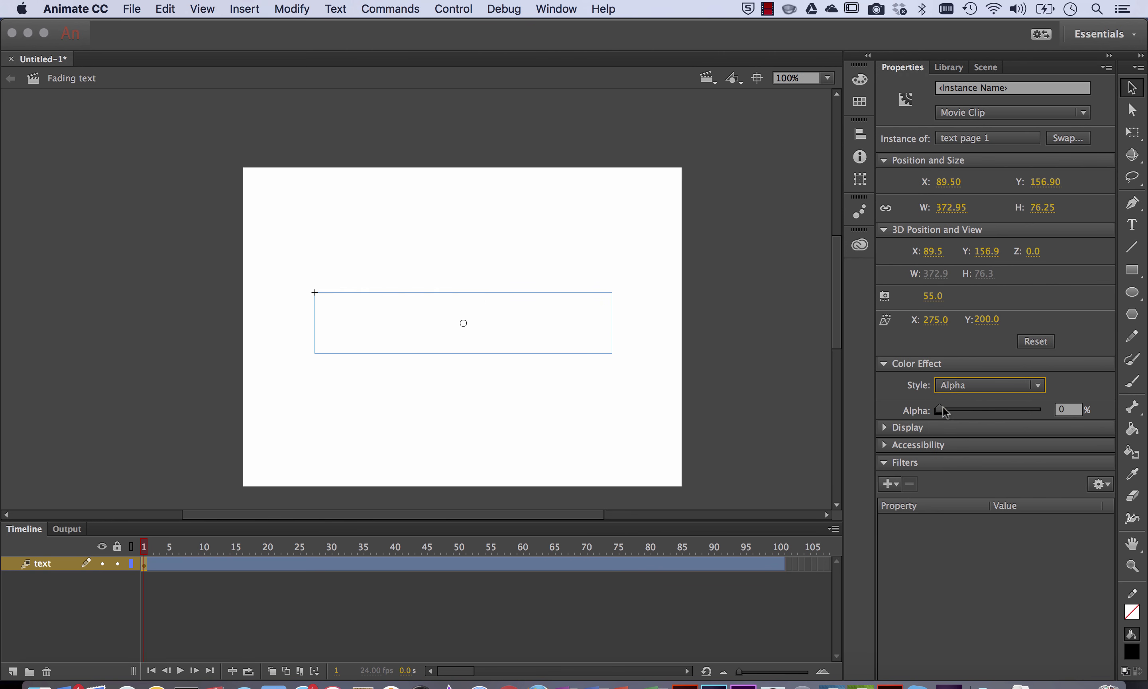
pyautogui.moveTo(942, 406); pyautogui.dragTo(1070, 410)
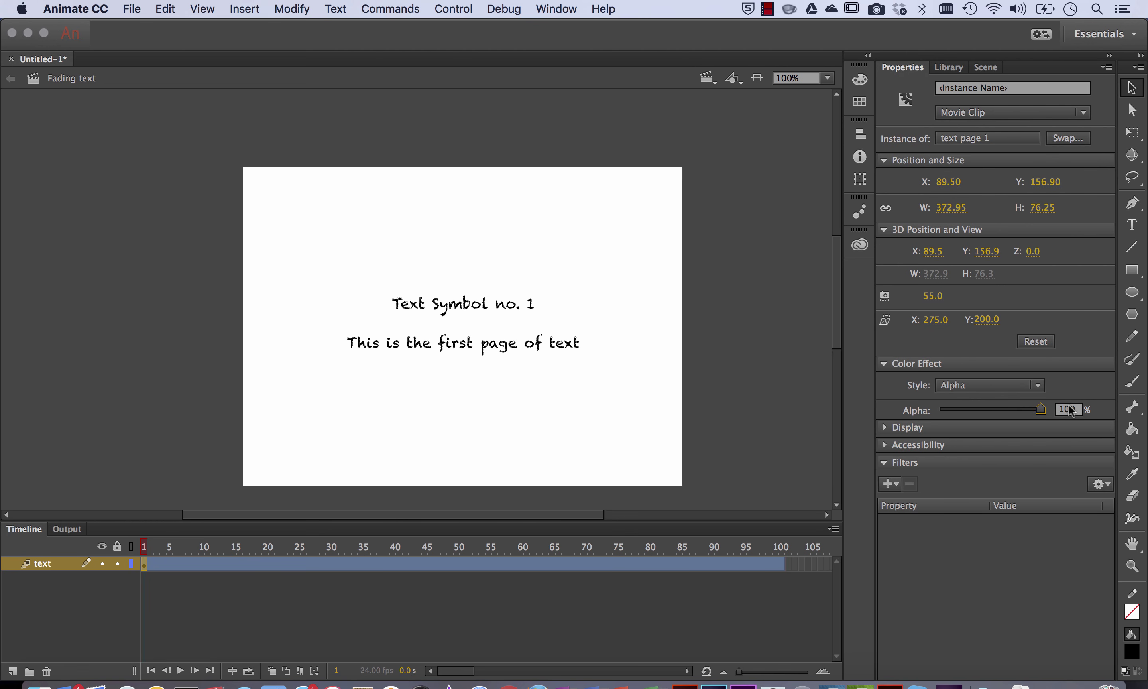
pyautogui.moveTo(1071, 410); pyautogui.dragTo(910, 406)
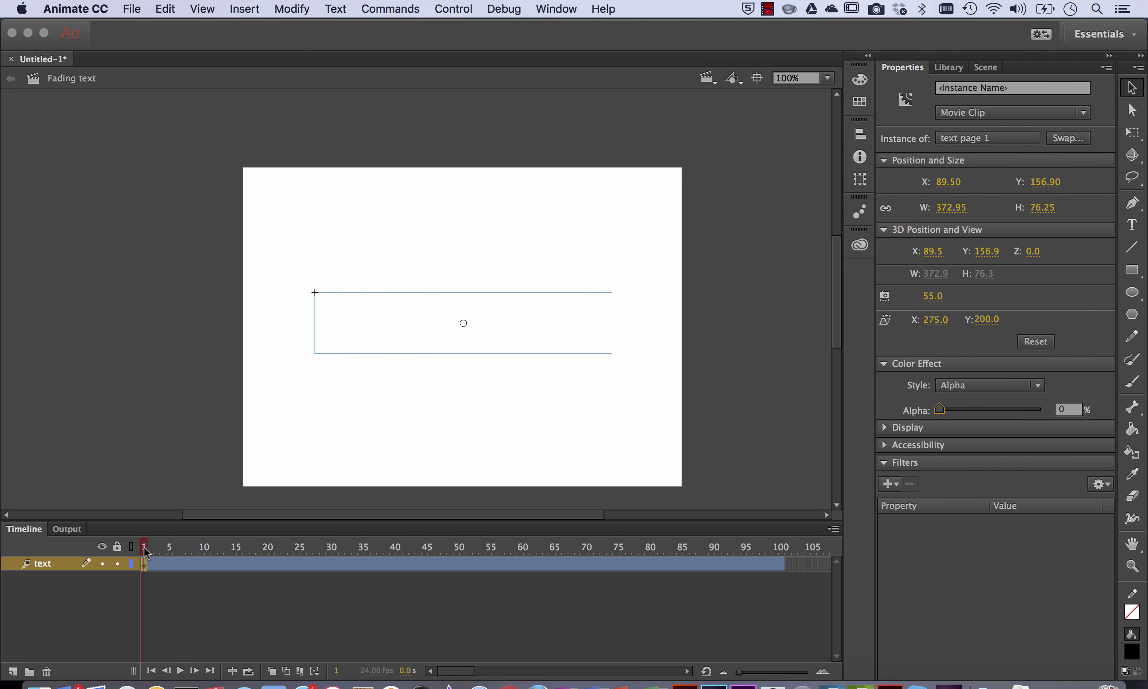
# Set the text page 1 instance's alpha to 100% at frame 11 of the text layer.
pyautogui.click(169, 546)
pyautogui.moveTo(170, 546); pyautogui.dragTo(208, 546)
pyautogui.click(519, 323)
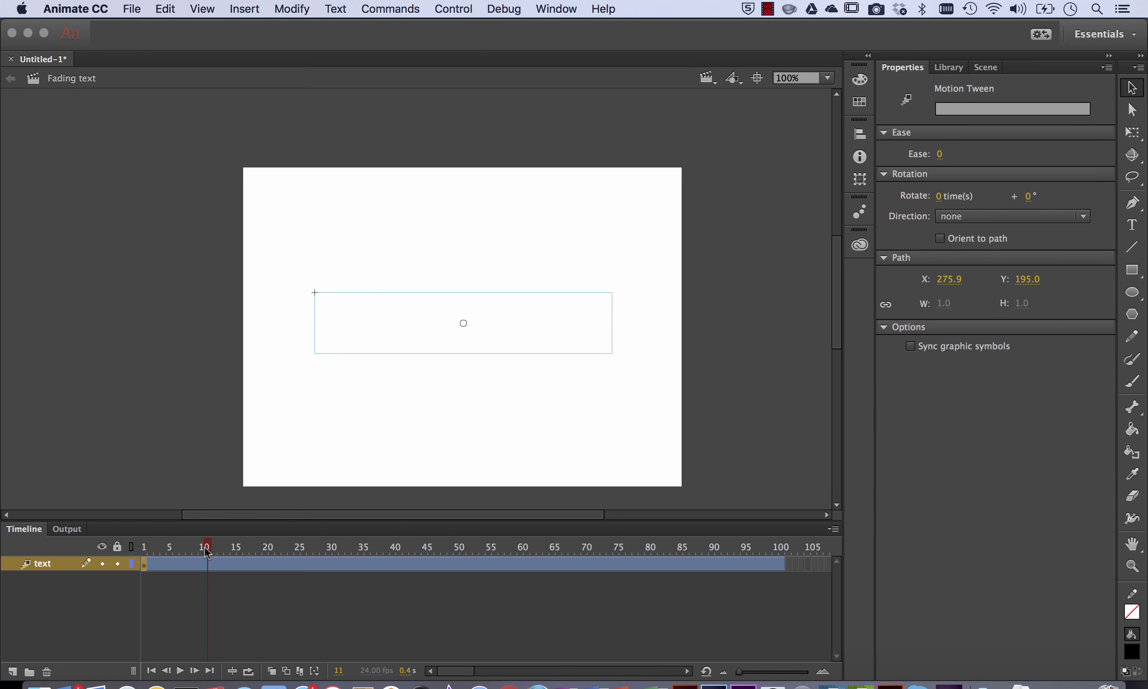
pyautogui.click(550, 325)
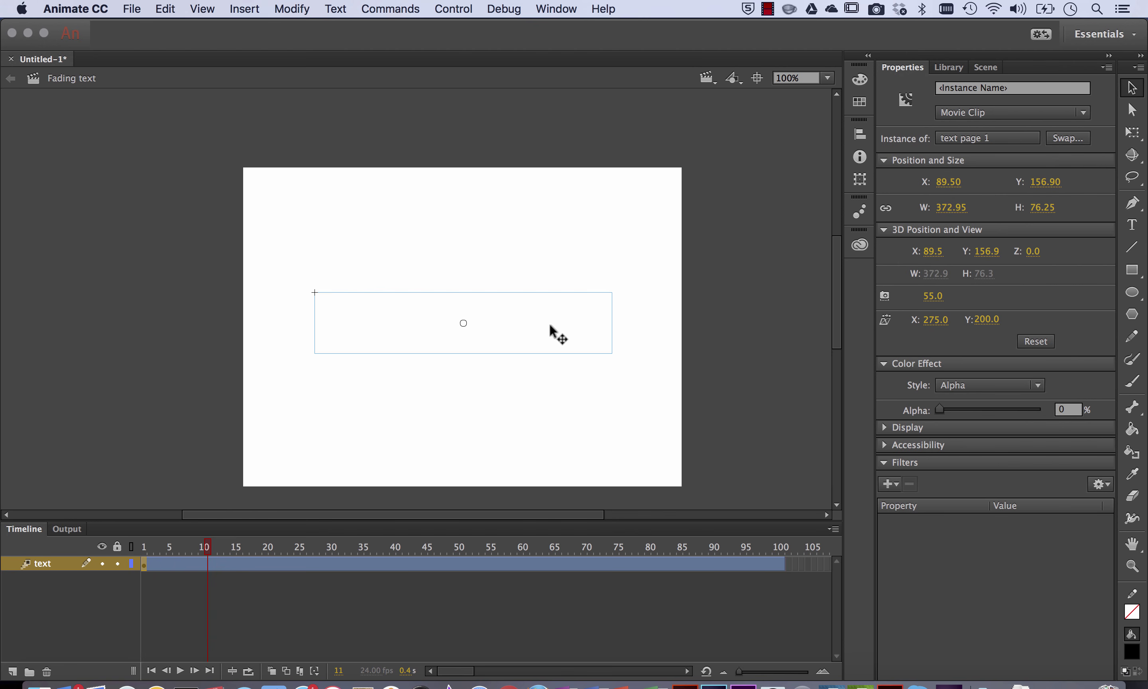
pyautogui.moveTo(940, 410); pyautogui.dragTo(1122, 429)
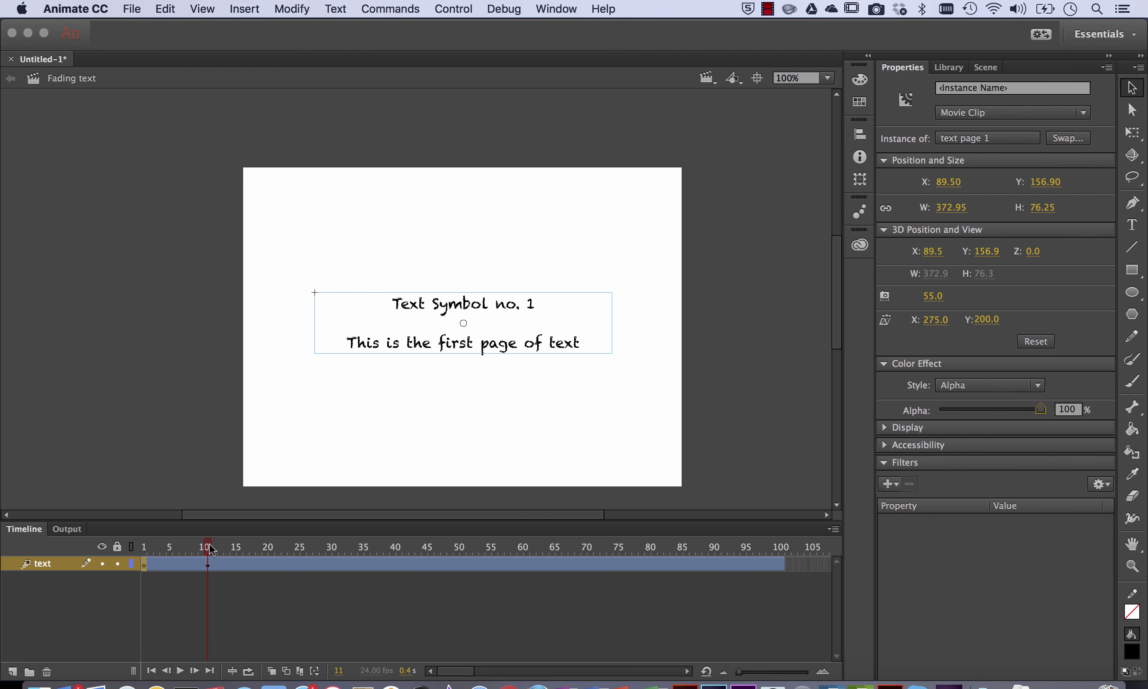
# Insert a keyframe at frame 30 of the text layer to hold text page 1 at its current alpha.
pyautogui.moveTo(205, 552); pyautogui.dragTo(330, 548)
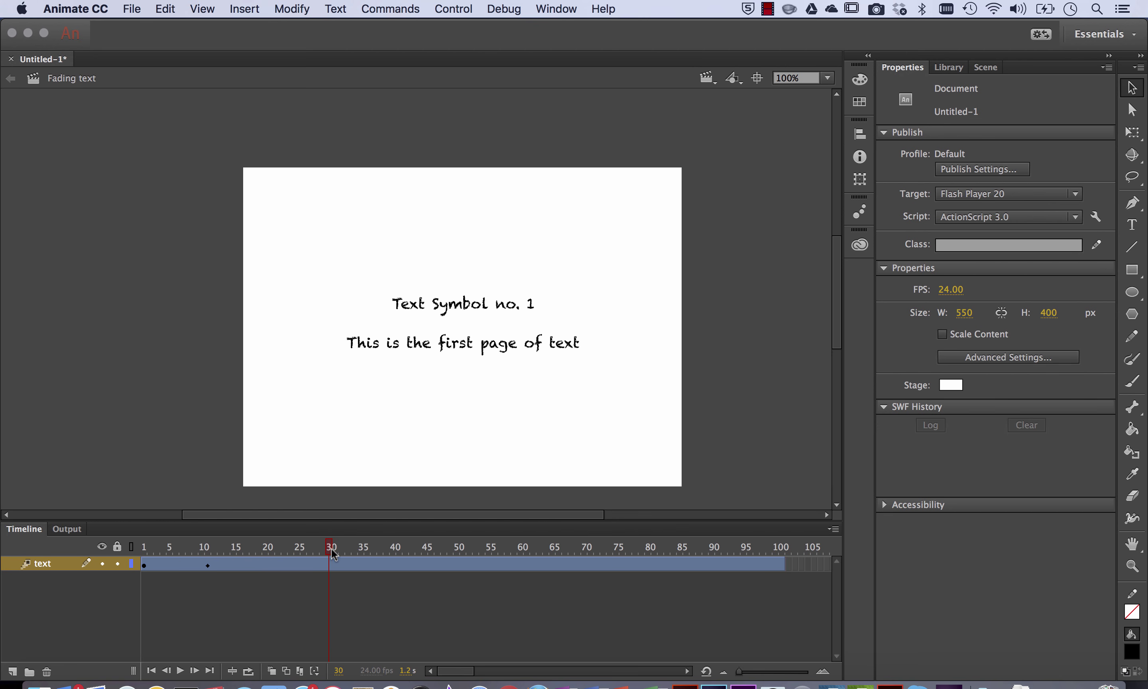
pyautogui.click(330, 564)
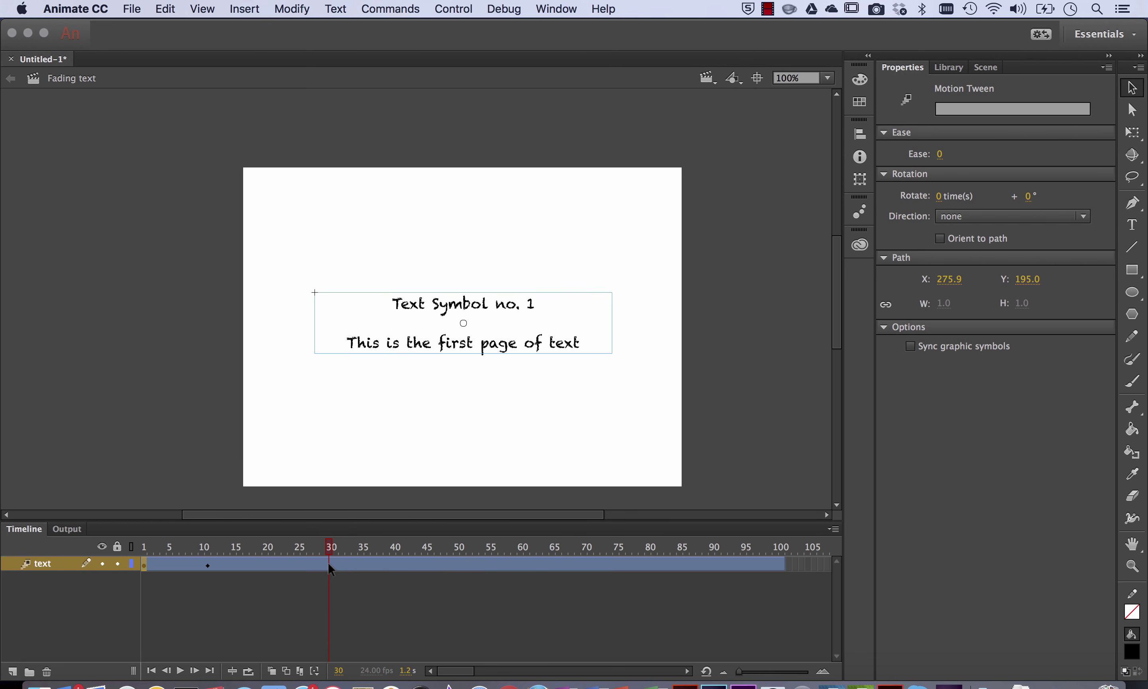
pyautogui.press('F6')
# Set the text page 1 instance's alpha to 0% at frame 41 of the text layer.
pyautogui.moveTo(332, 551); pyautogui.dragTo(400, 563)
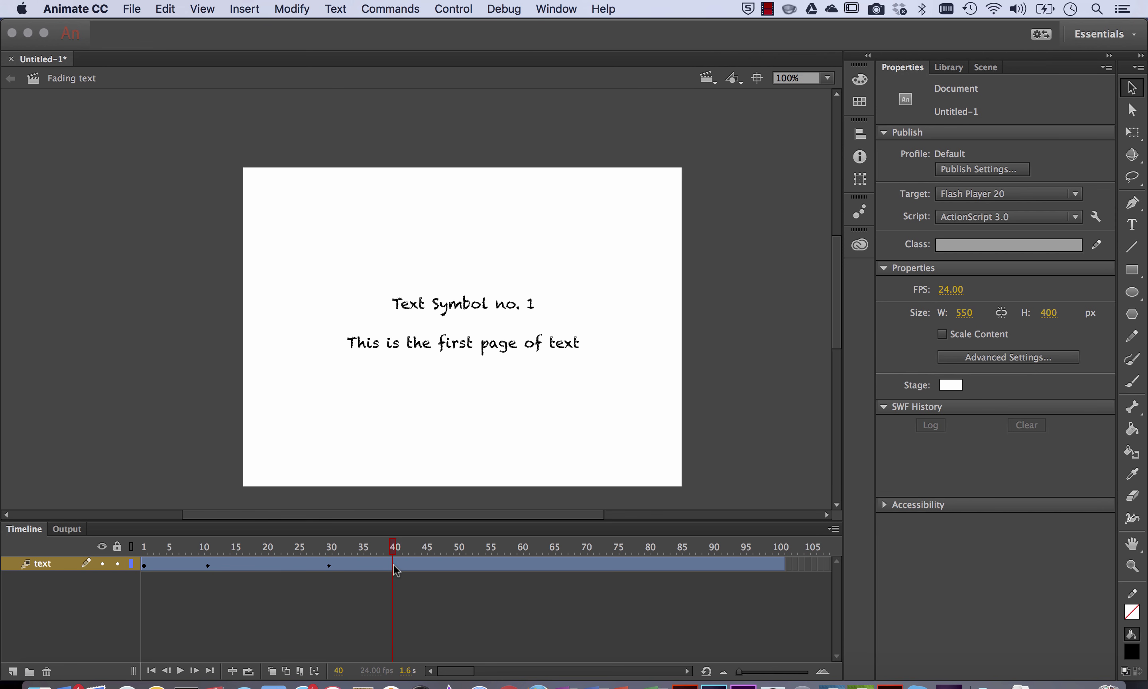
pyautogui.click(399, 565)
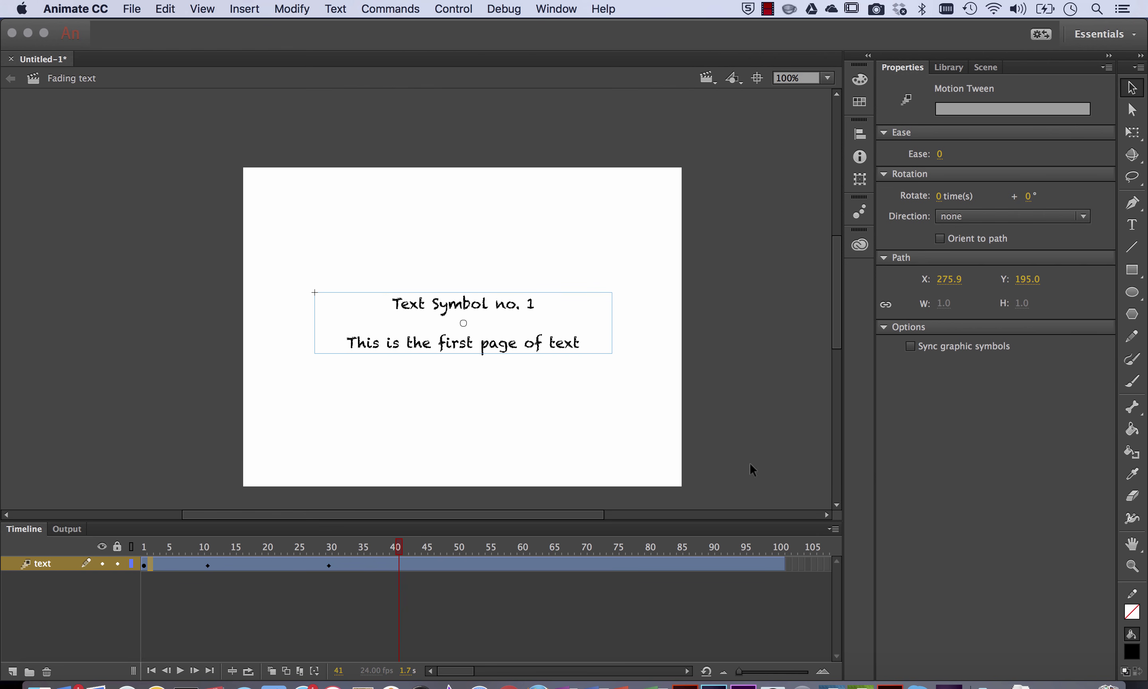
pyautogui.click(546, 347)
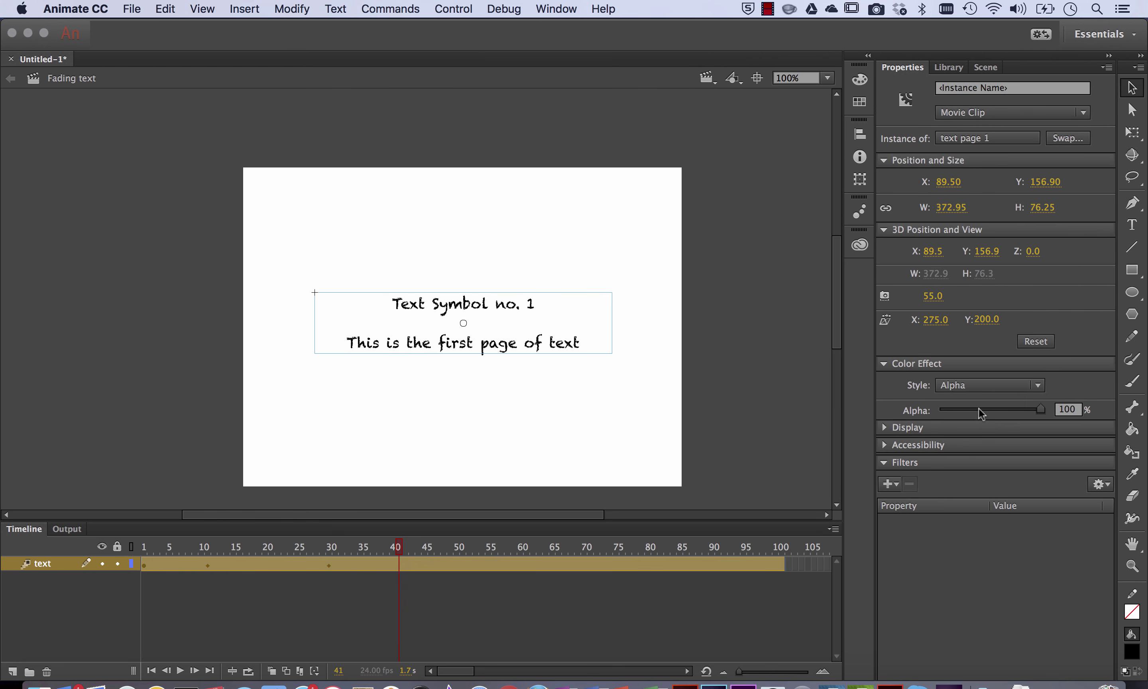
pyautogui.moveTo(1042, 409); pyautogui.dragTo(916, 413)
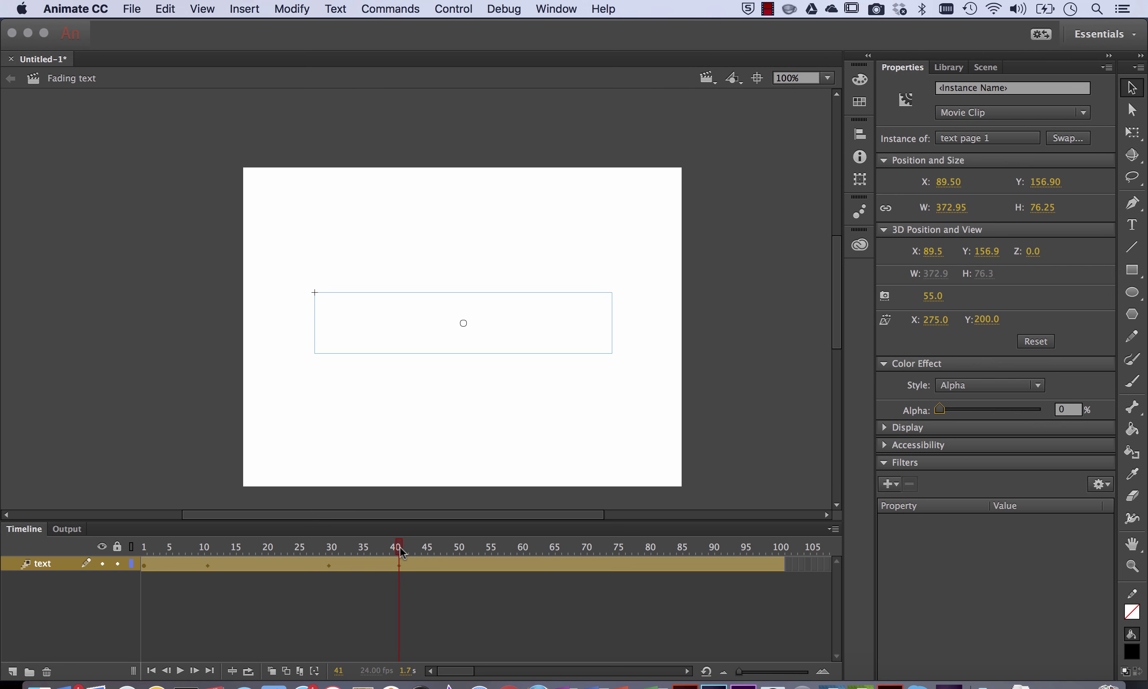
# Review the text layer's fade in and fade out by scrubbing from frame 1 through the keyframes at frames 30 and 41.
pyautogui.moveTo(400, 548); pyautogui.dragTo(132, 549)
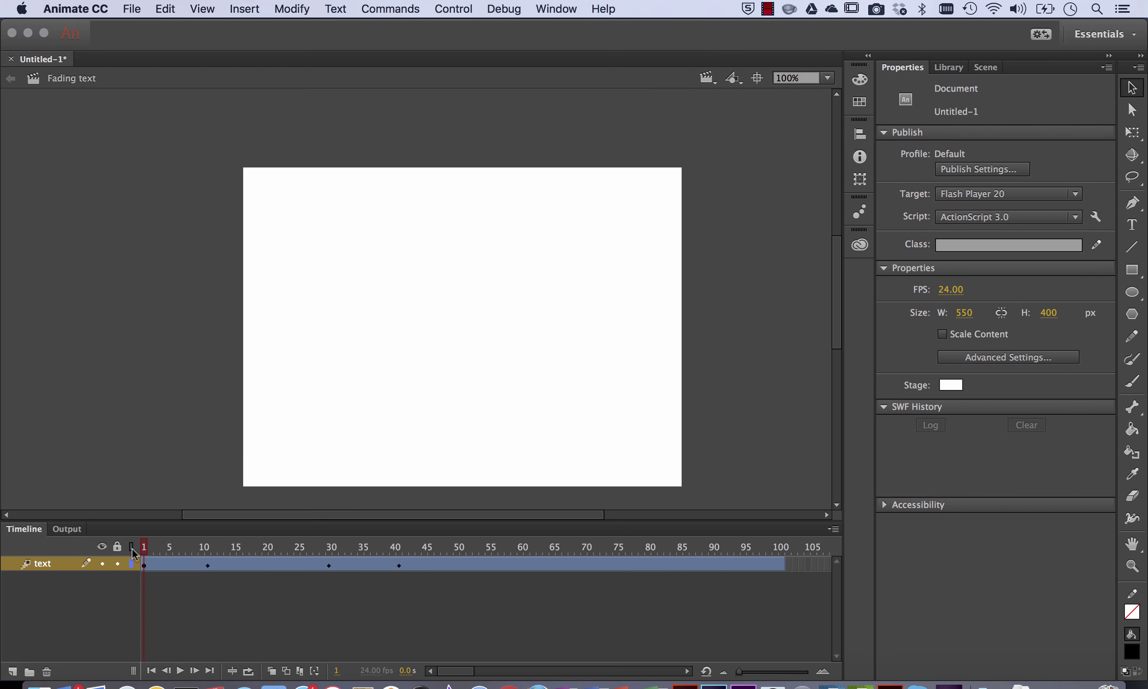
pyautogui.click(144, 565)
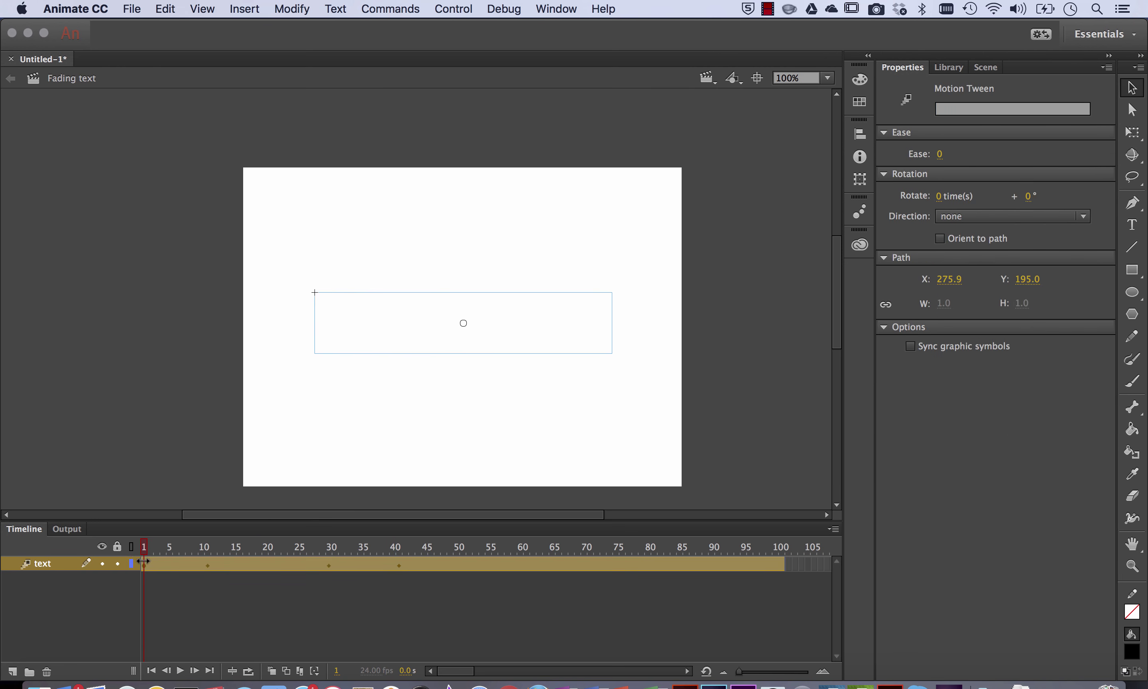
pyautogui.moveTo(143, 546); pyautogui.dragTo(315, 555)
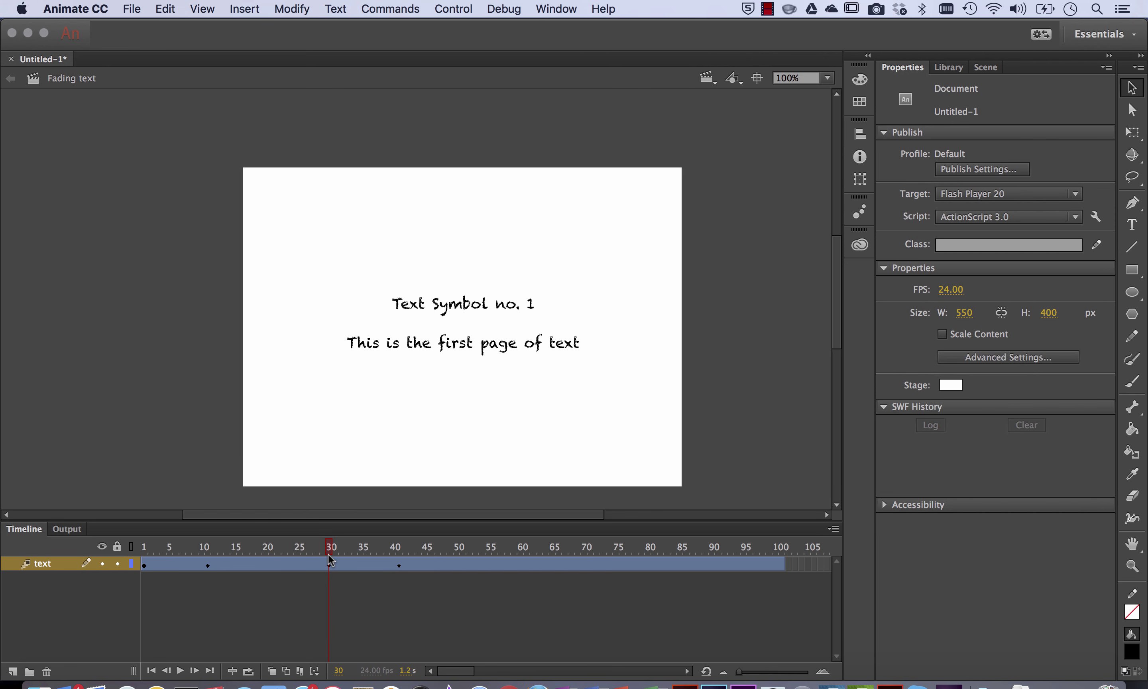
pyautogui.click(329, 562)
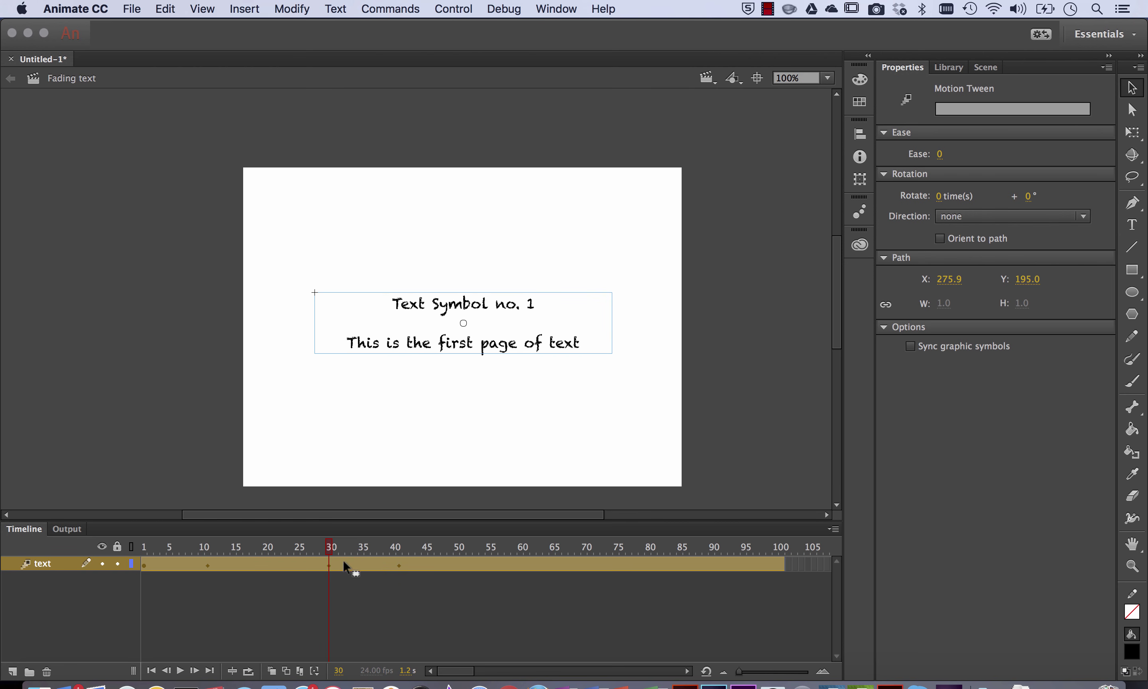
pyautogui.moveTo(334, 548); pyautogui.dragTo(406, 557)
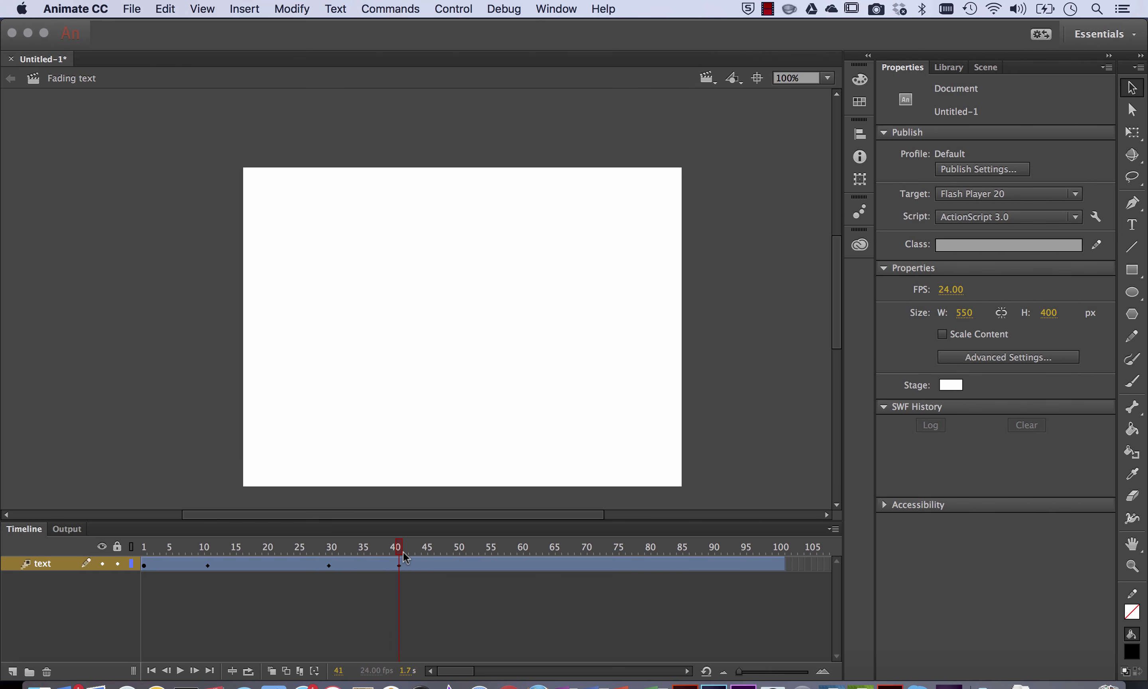
pyautogui.click(399, 560)
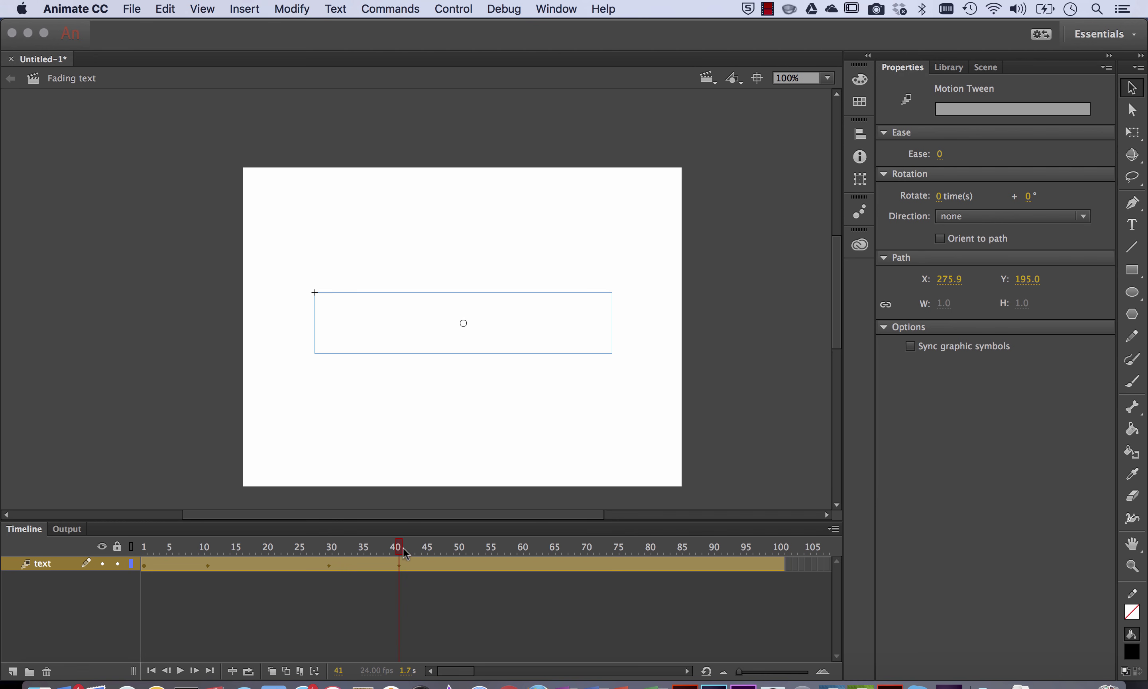
pyautogui.click(400, 550)
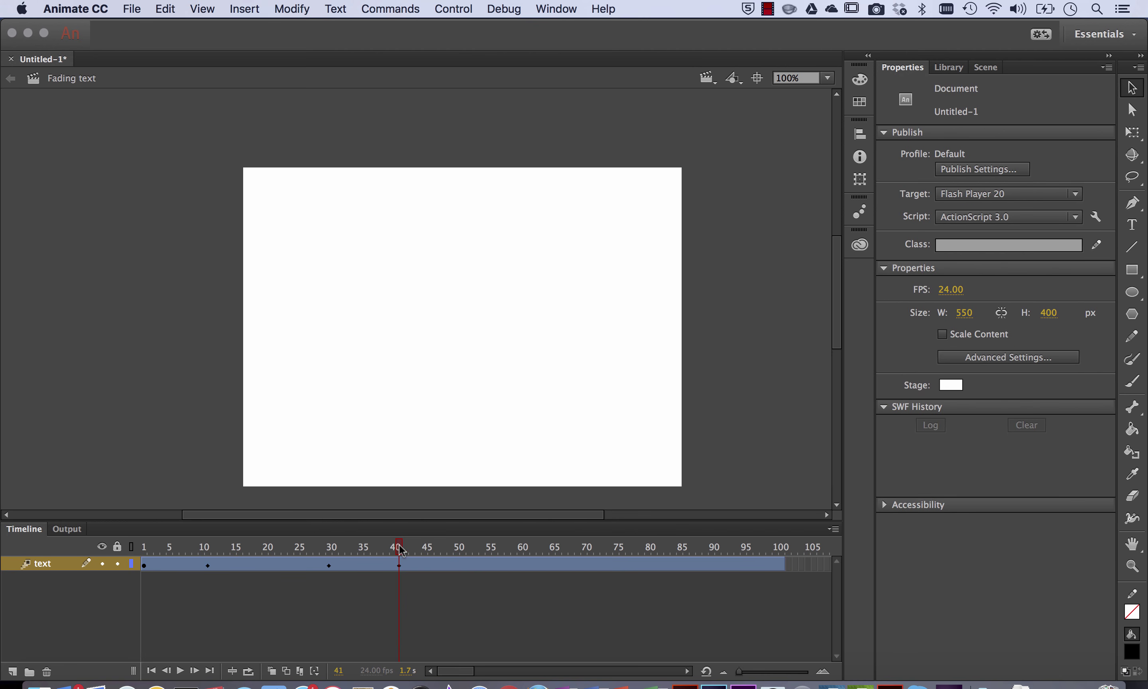
pyautogui.moveTo(400, 550); pyautogui.dragTo(418, 550)
pyautogui.click(418, 564)
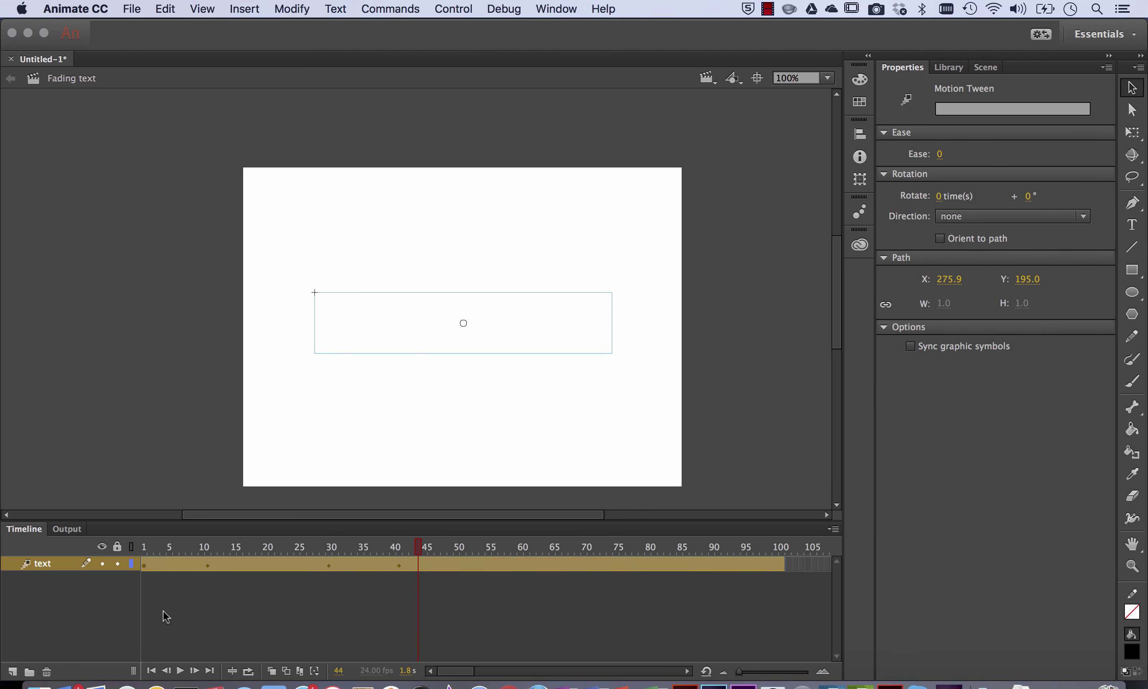
# Add a new layer above the text layer and name it text page 2.
pyautogui.click(13, 671)
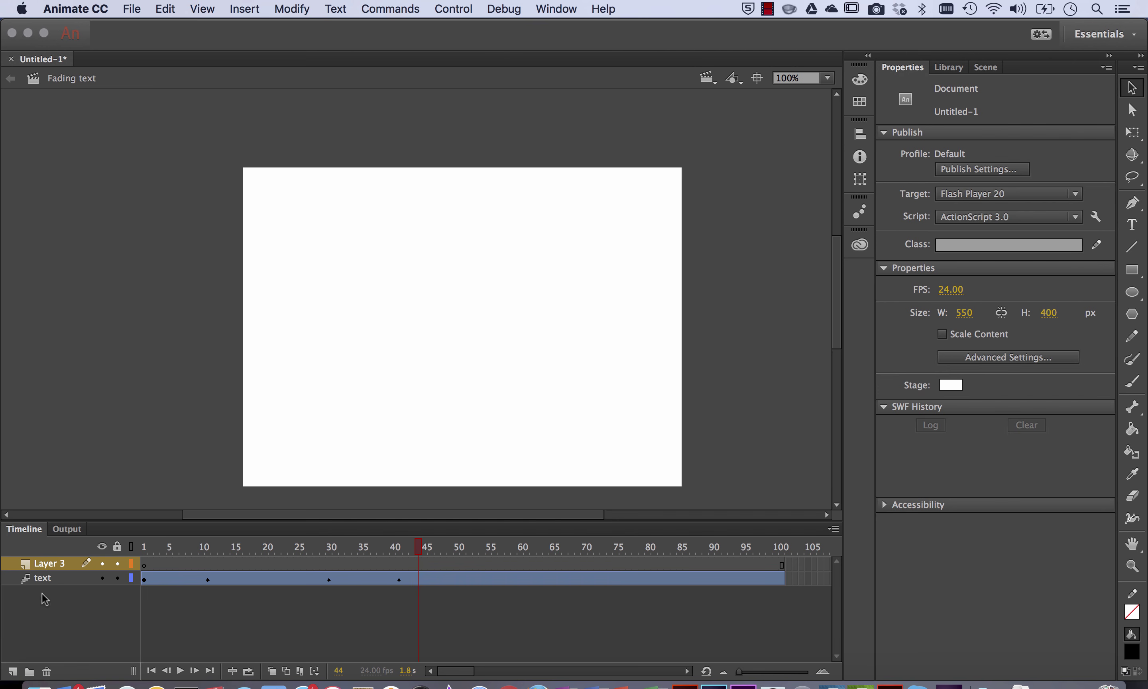
pyautogui.doubleClick(50, 564)
pyautogui.write('text page')
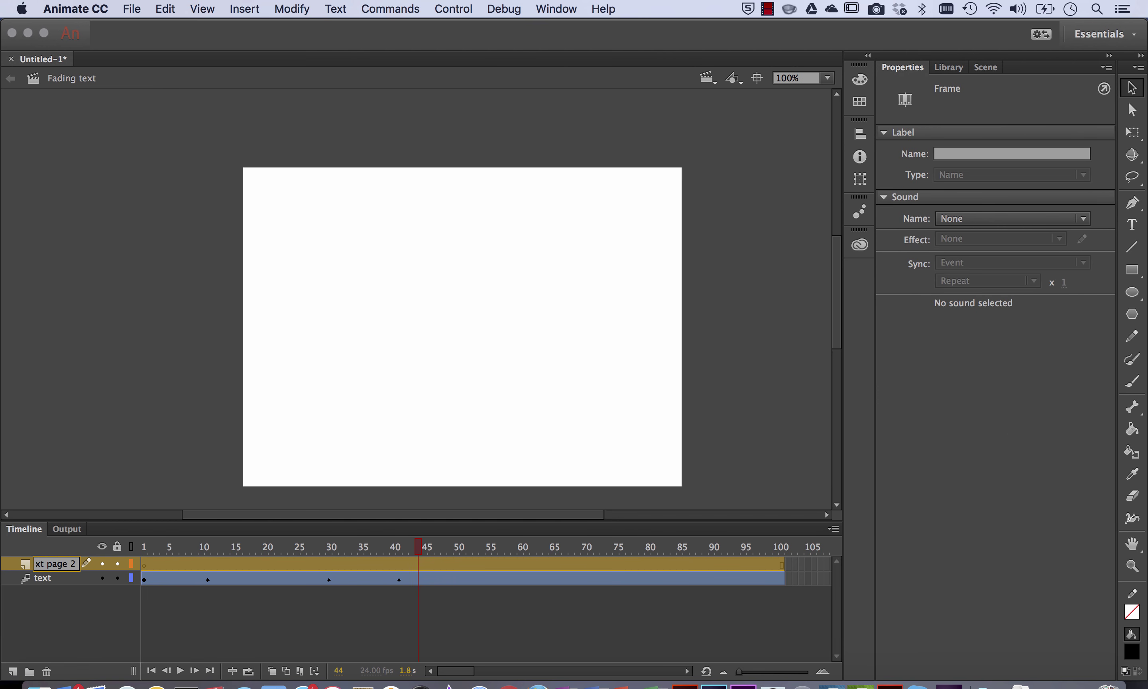
pyautogui.press('Return')
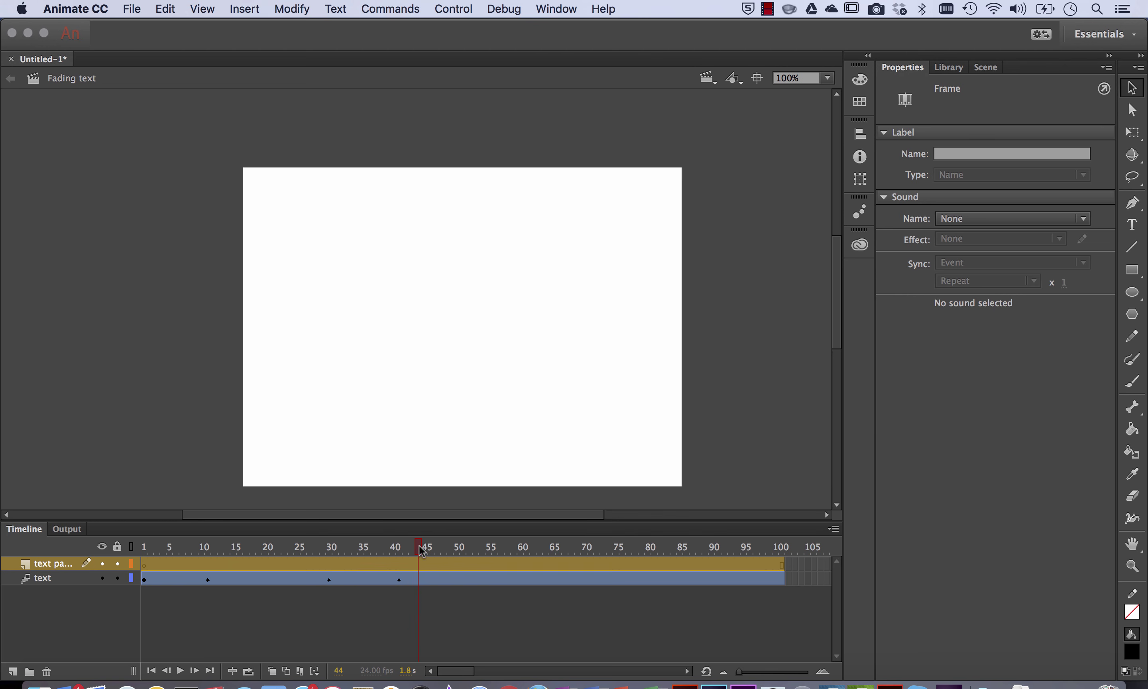
# Insert a blank keyframe at frame 41 of the text page 2 layer and place the text page 2 symbol in the middle of the stage.
pyautogui.moveTo(422, 551); pyautogui.dragTo(400, 553)
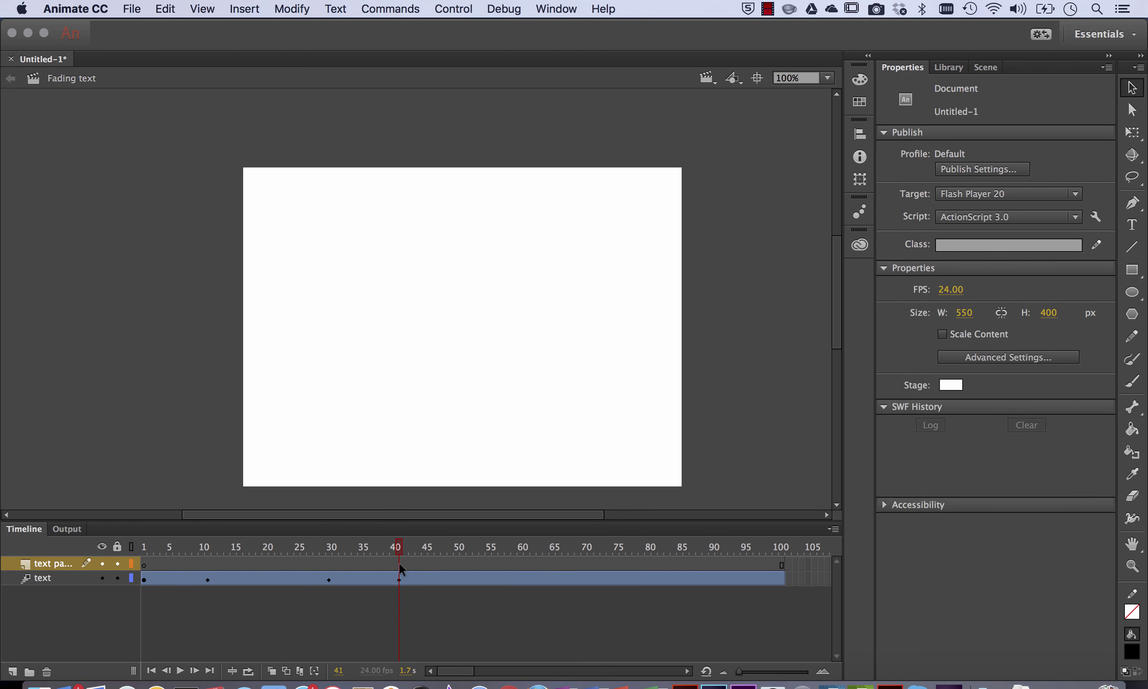
pyautogui.click(399, 564)
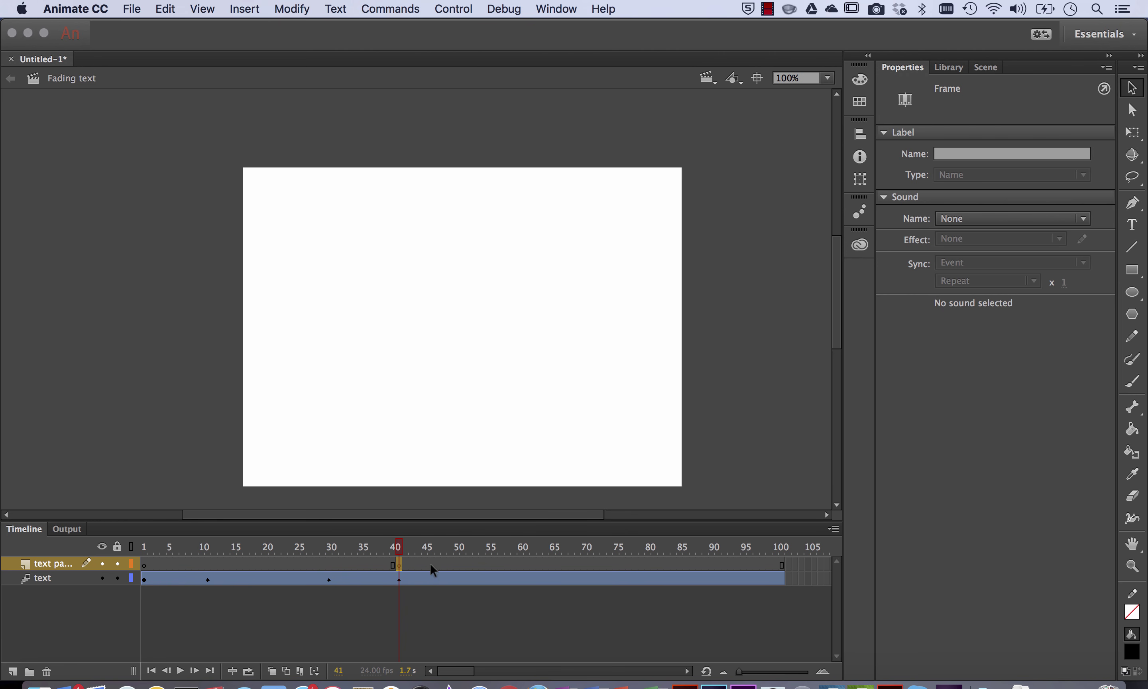
pyautogui.click(951, 70)
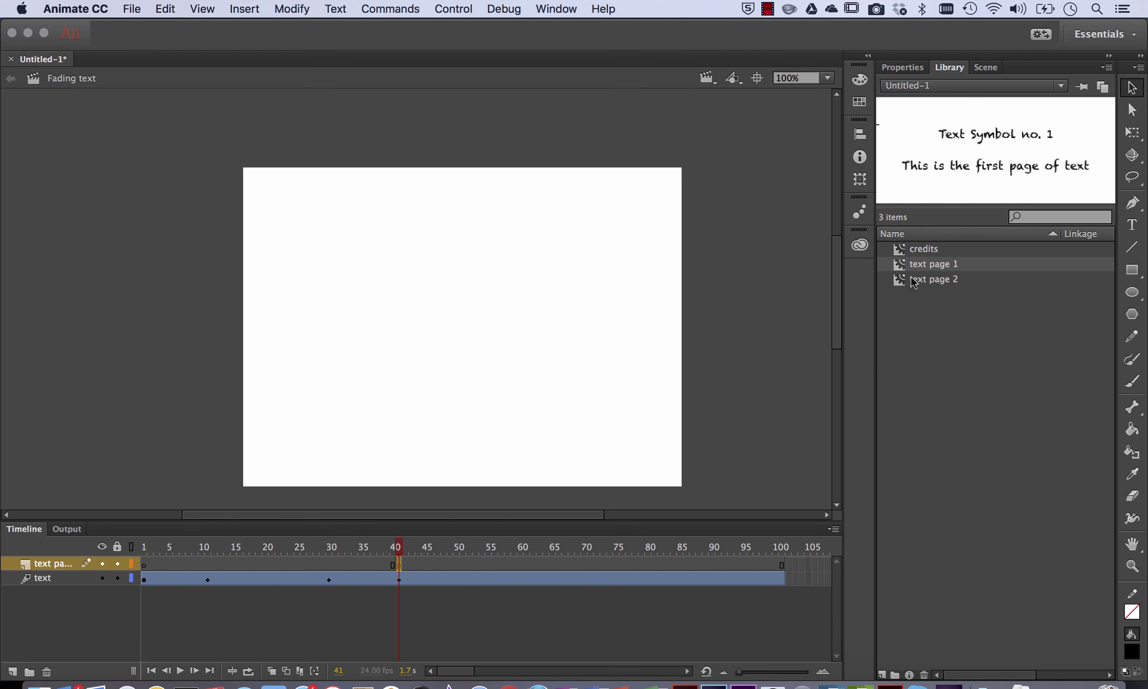
pyautogui.click(933, 279)
pyautogui.moveTo(461, 327); pyautogui.dragTo(459, 326)
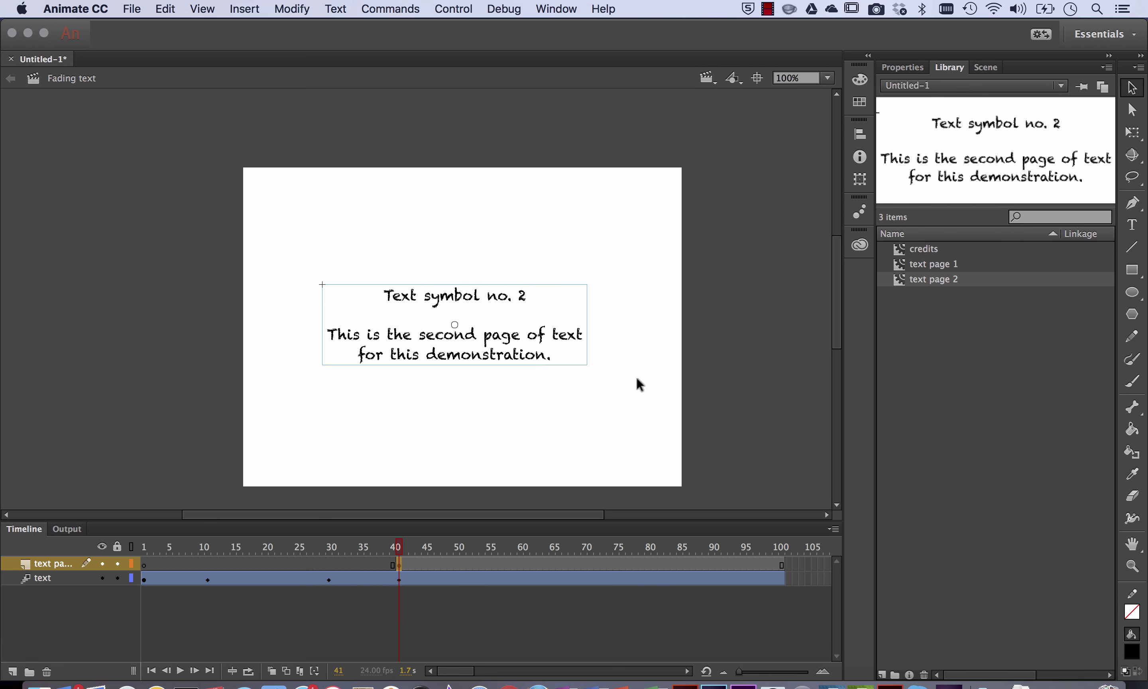
# Apply an Alpha color effect of 0% to the text page 2 instance at frame 41.
pyautogui.moveTo(398, 551); pyautogui.dragTo(435, 554)
pyautogui.moveTo(552, 560); pyautogui.dragTo(561, 563)
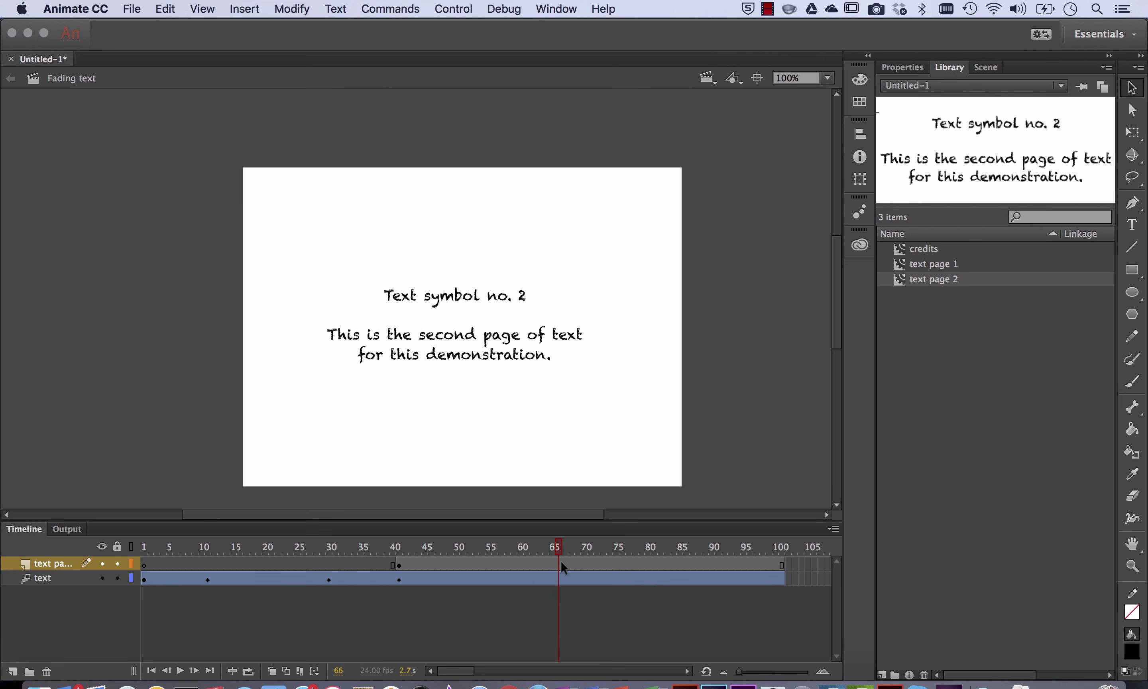
pyautogui.click(400, 565)
pyautogui.click(903, 68)
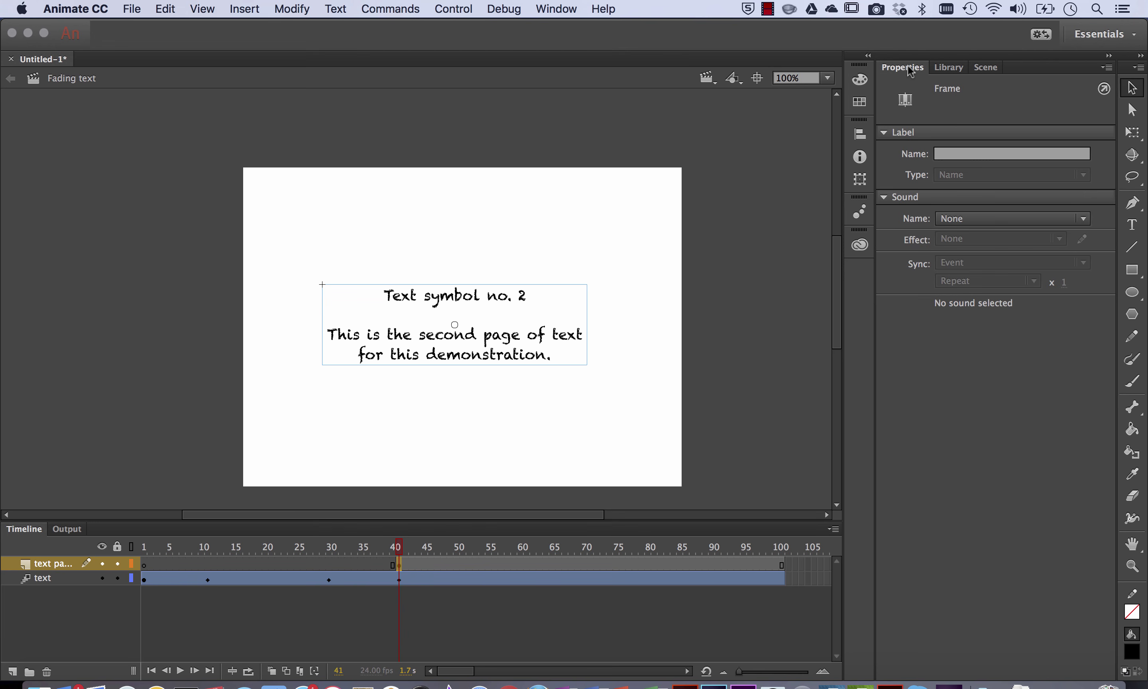
pyautogui.click(485, 297)
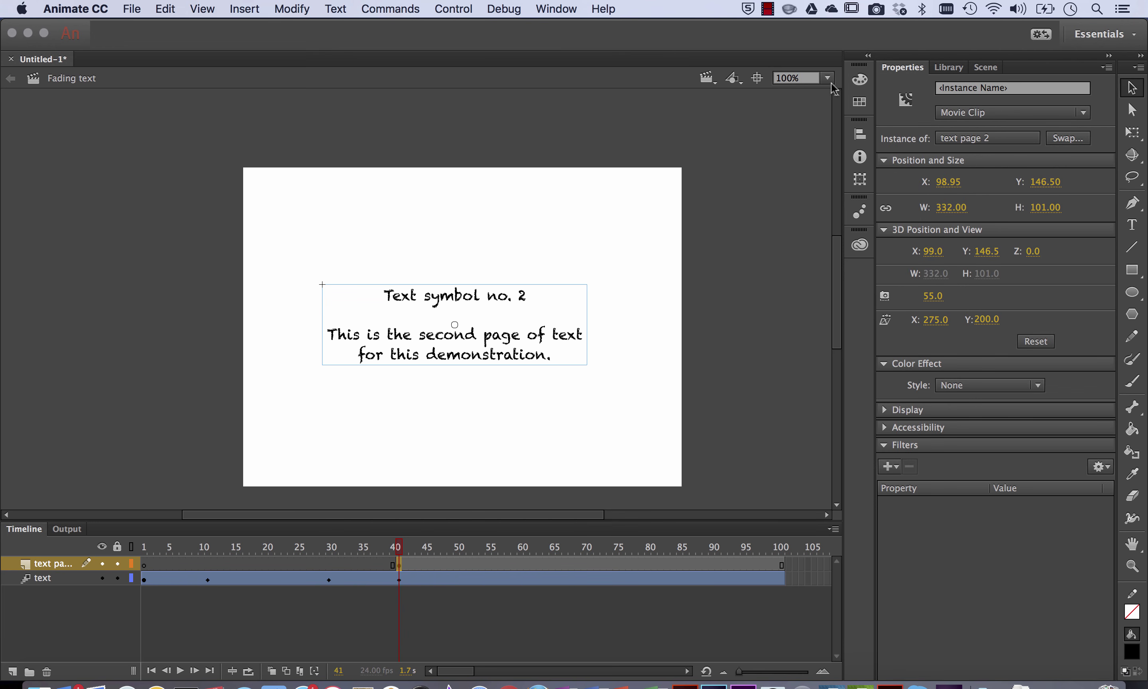
pyautogui.click(950, 386)
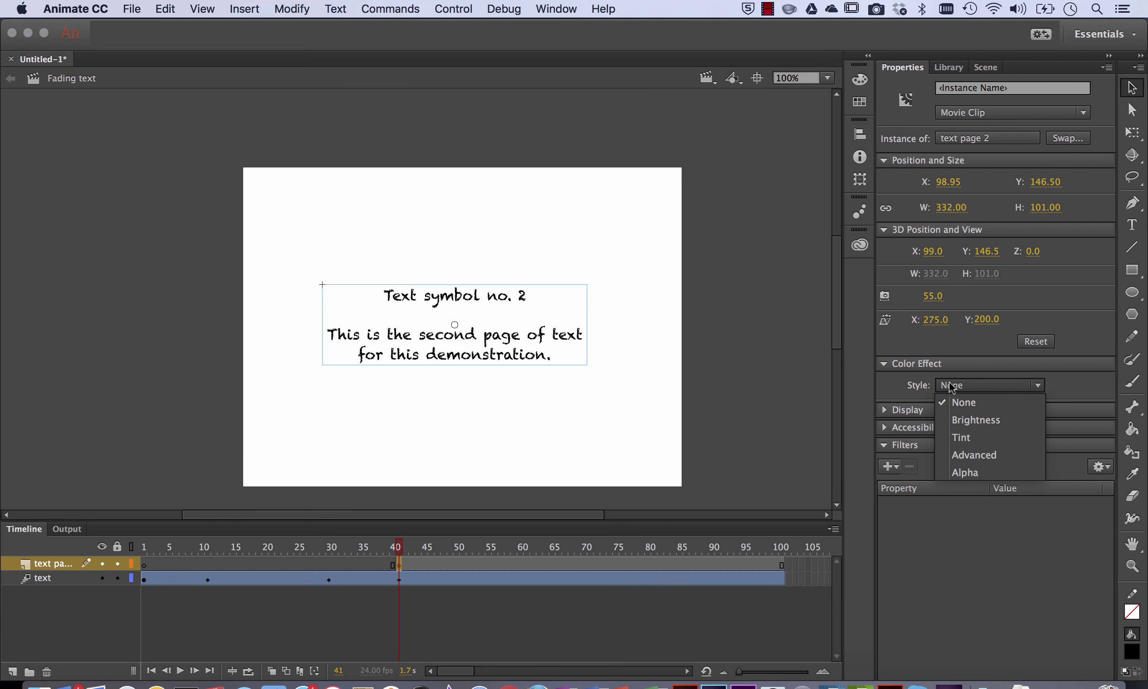
pyautogui.click(975, 472)
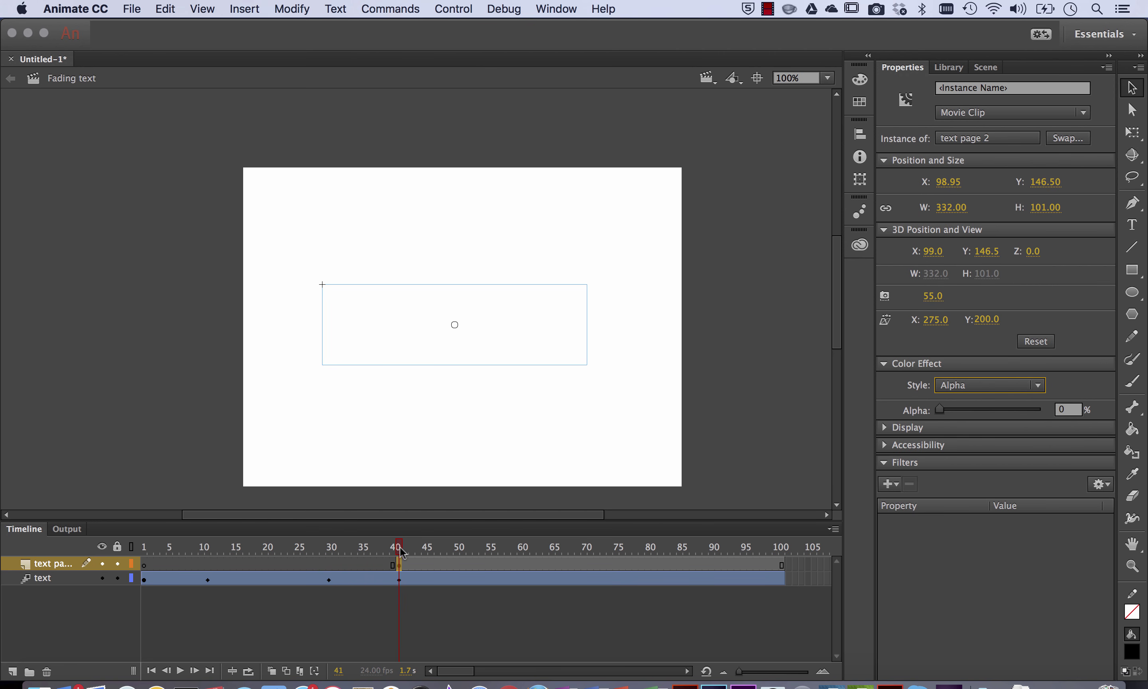
# Create a motion tween on the text page 2 layer's frames from frame 41 onward.
pyautogui.moveTo(400, 551); pyautogui.dragTo(431, 548)
pyautogui.rightClick(498, 563)
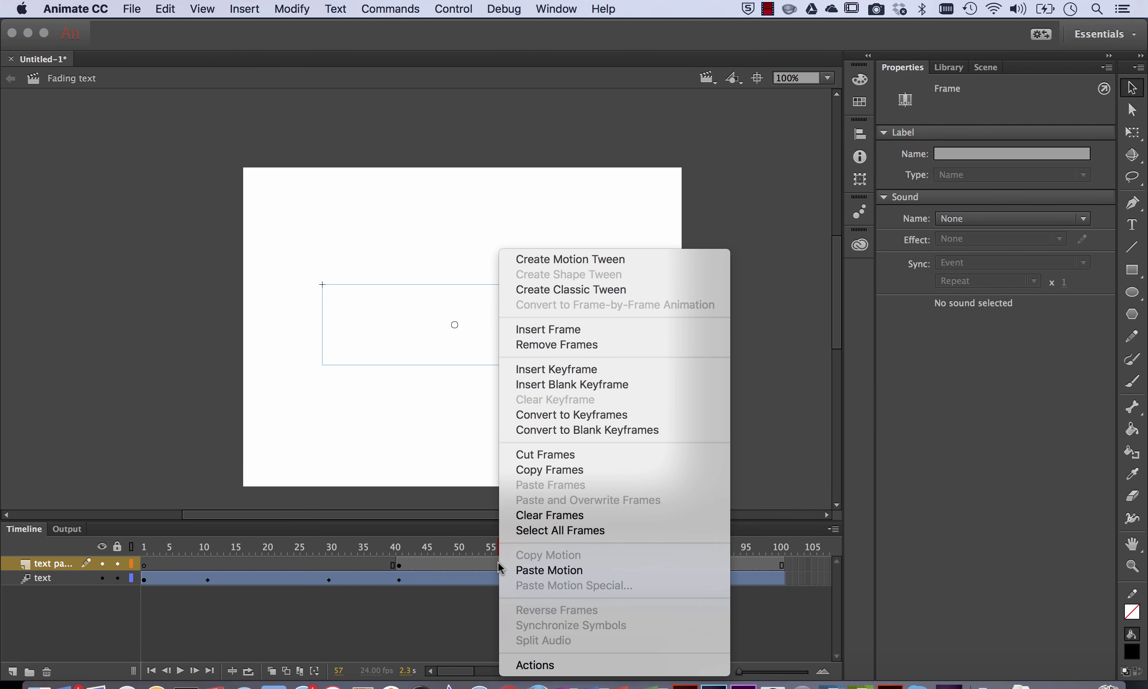
pyautogui.click(611, 262)
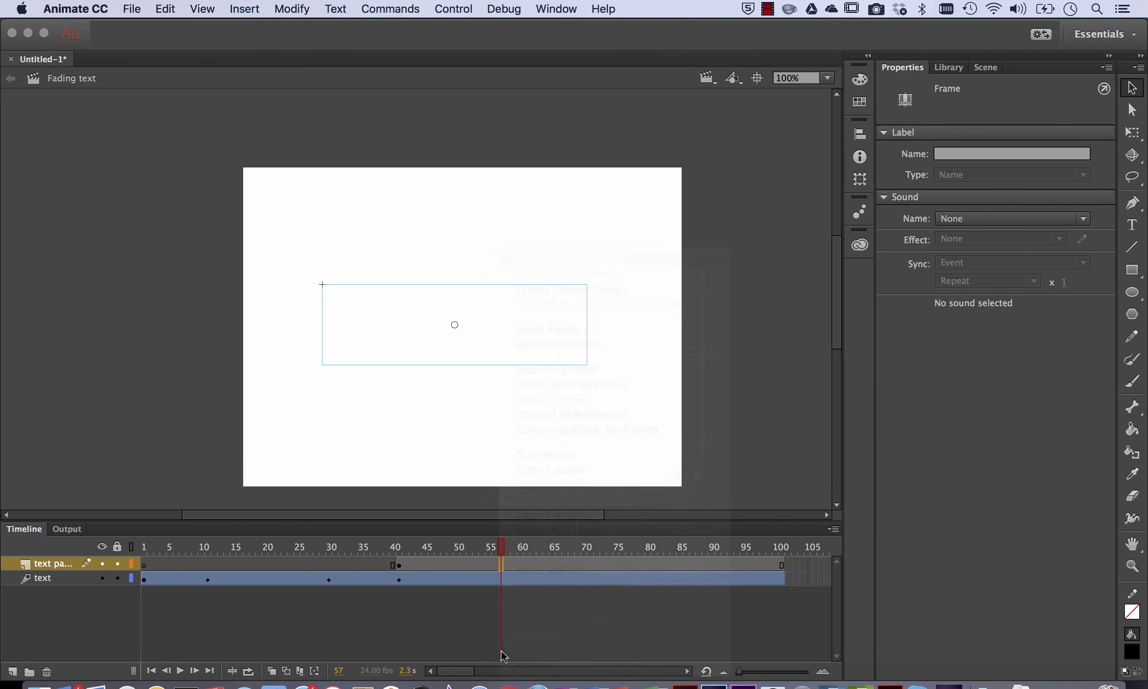
pyautogui.click(380, 547)
pyautogui.moveTo(378, 543); pyautogui.dragTo(444, 546)
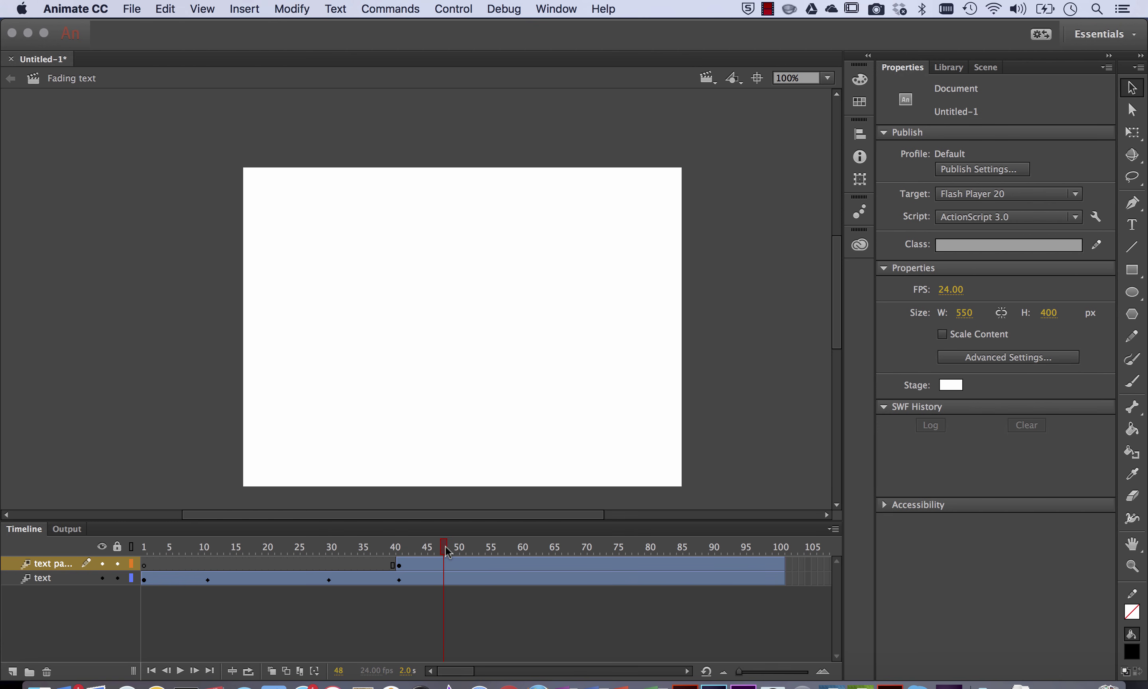
# Set the text page 2 instance's alpha to 100% at frame 51 of its layer.
pyautogui.click(469, 564)
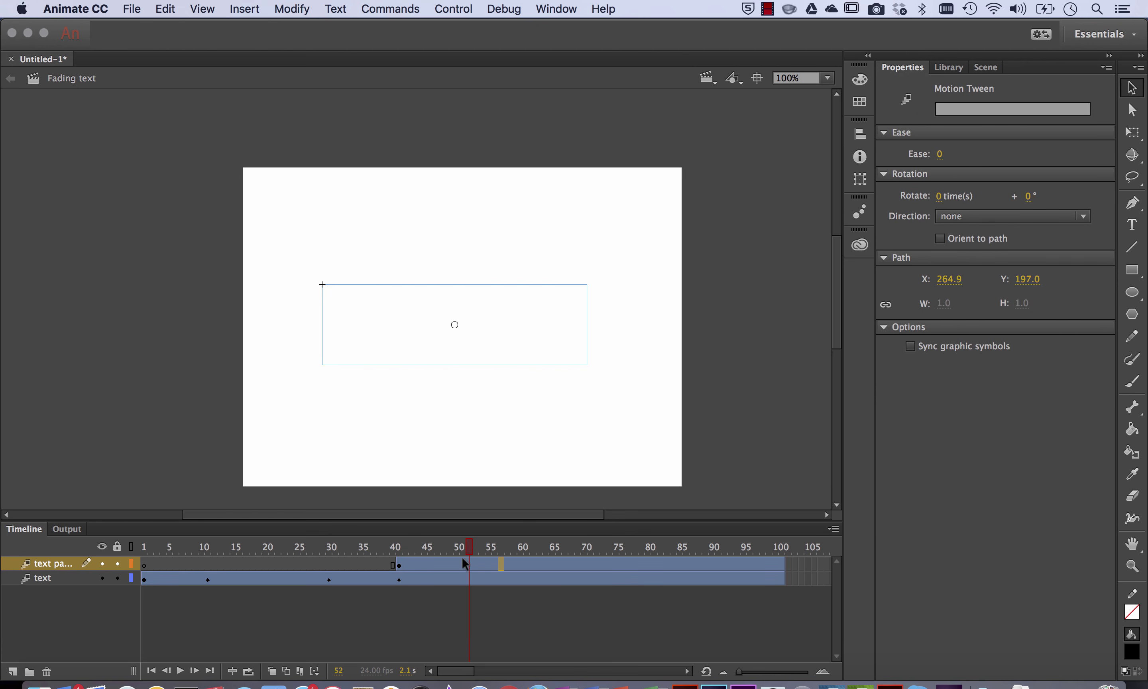
pyautogui.click(458, 548)
pyautogui.click(462, 567)
pyautogui.click(461, 569)
pyautogui.click(535, 341)
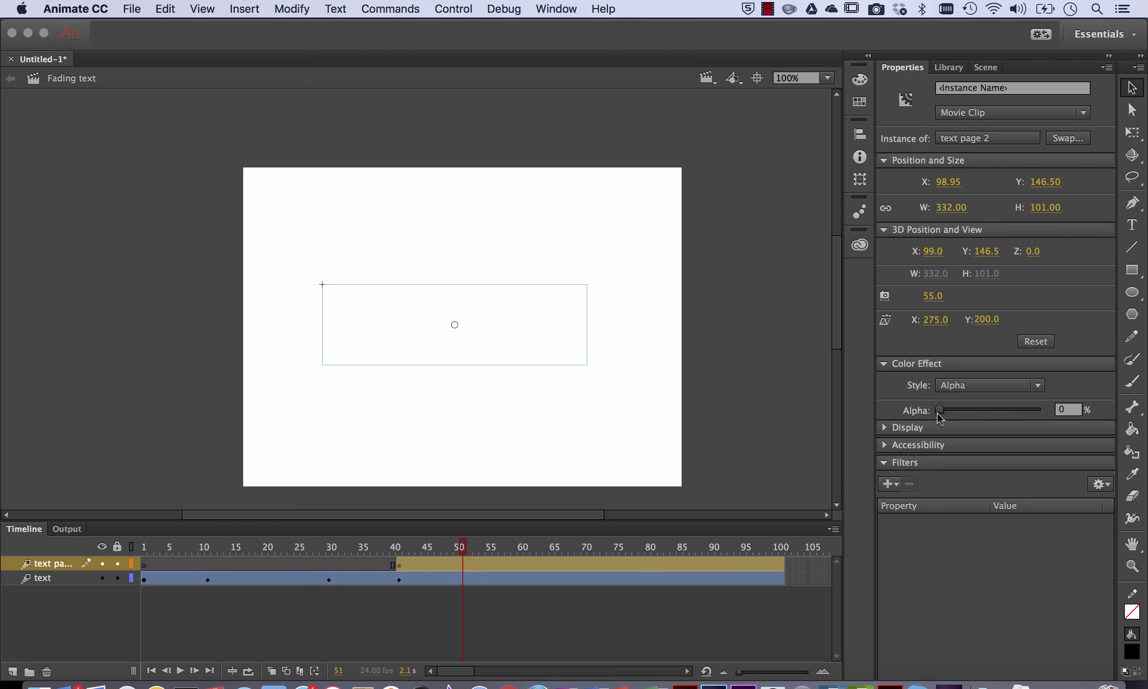
pyautogui.moveTo(937, 412); pyautogui.dragTo(1061, 416)
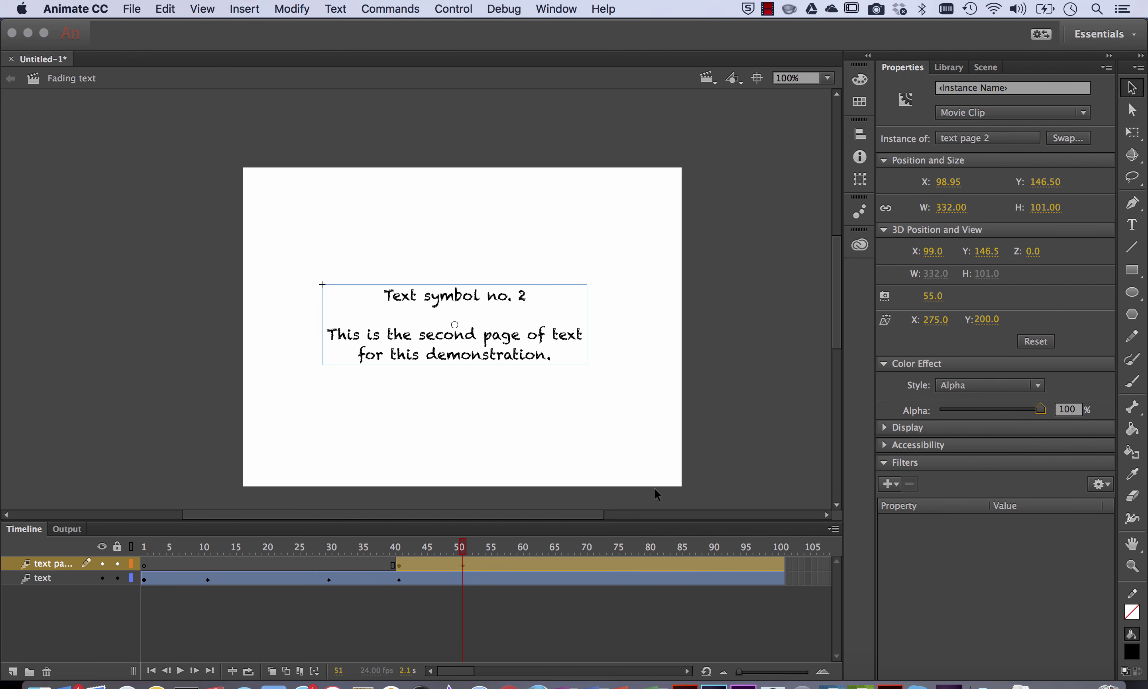
# Add a keyframe at frame 70 of the text page 2 layer and set the instance's alpha to 0% at frame 80.
pyautogui.moveTo(465, 550); pyautogui.dragTo(568, 550)
pyautogui.click(584, 559)
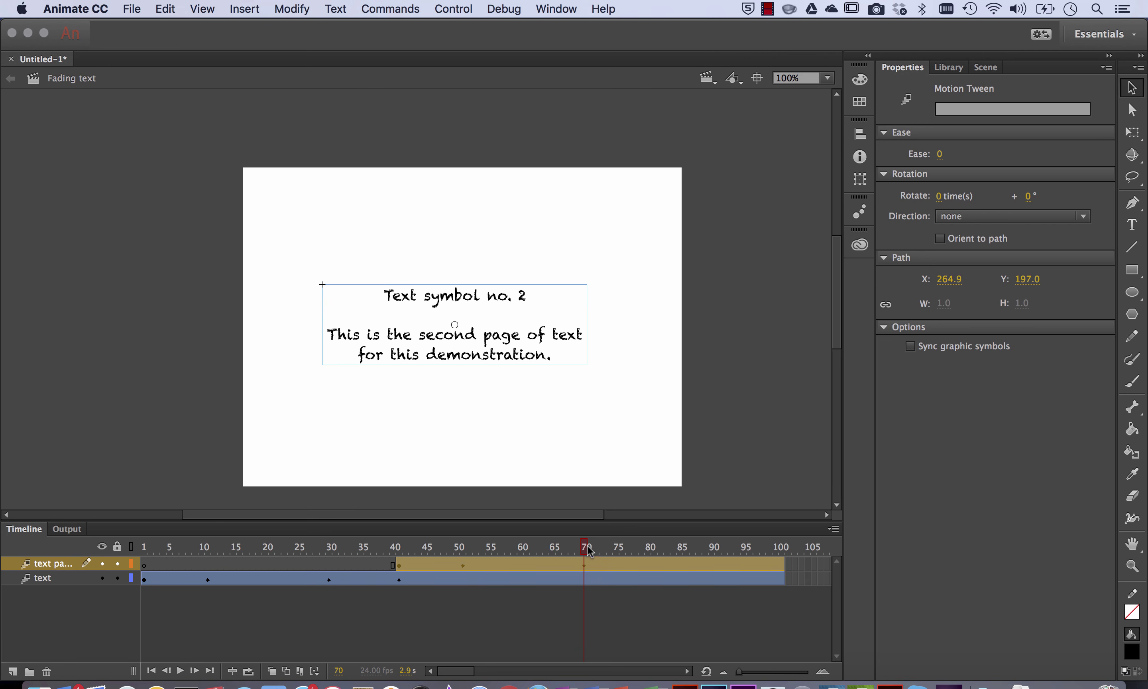
pyautogui.moveTo(586, 550); pyautogui.dragTo(644, 548)
pyautogui.click(547, 333)
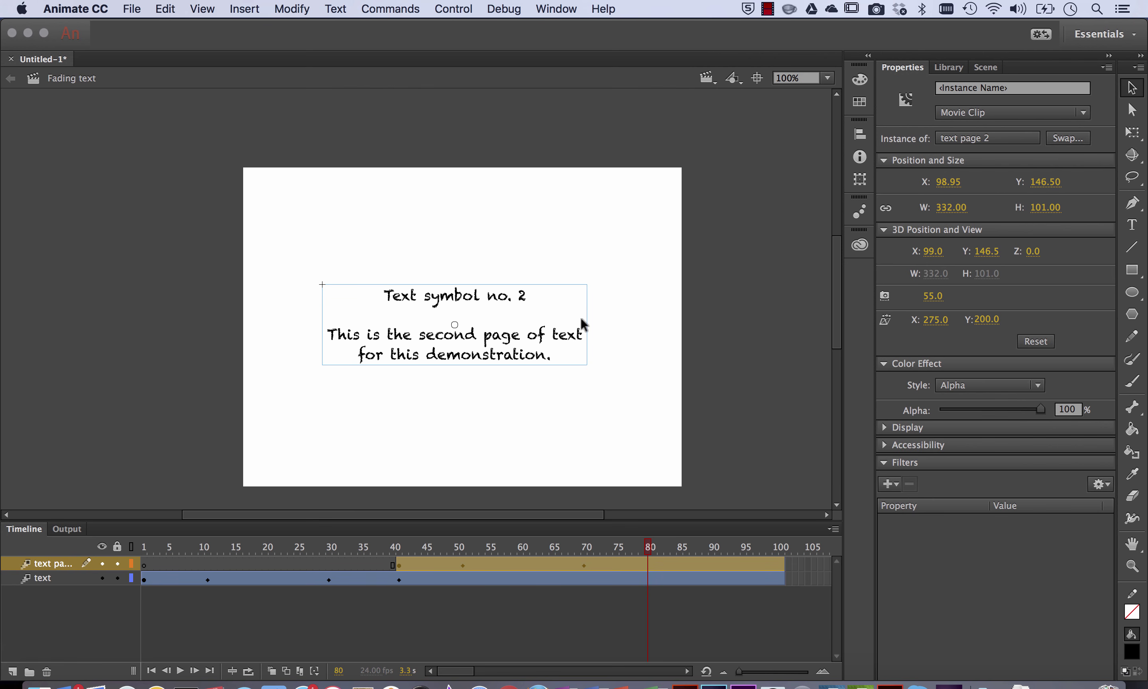
pyautogui.moveTo(1041, 411); pyautogui.dragTo(881, 419)
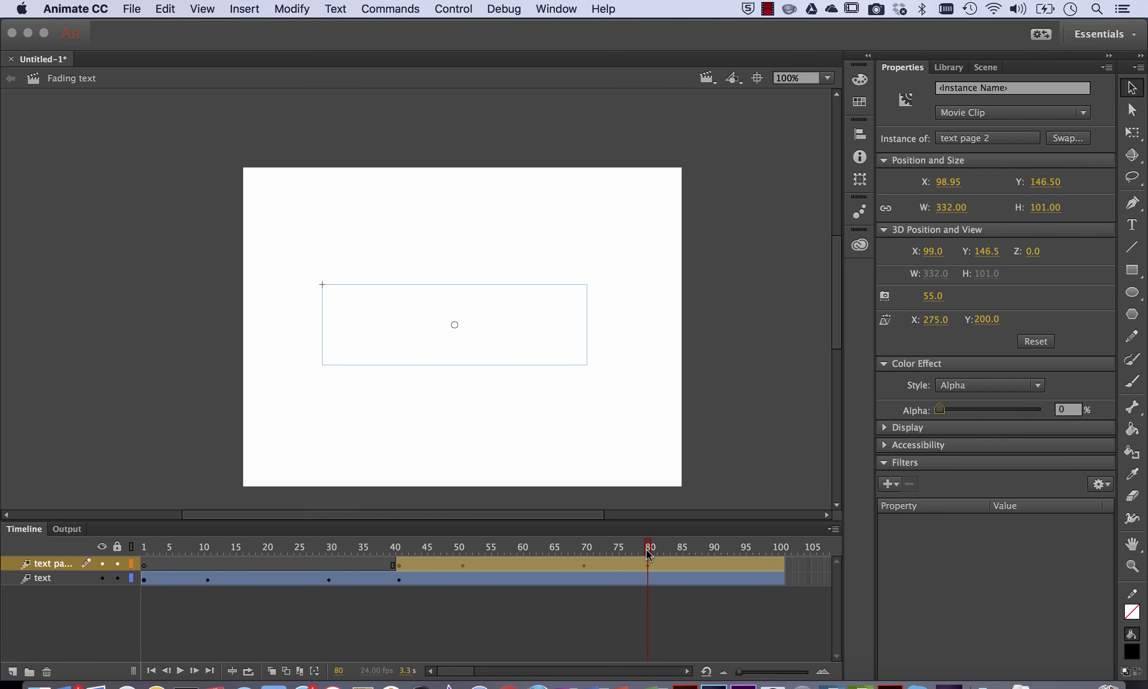
# Play back the timeline to check the fades of both text pages.
pyautogui.moveTo(647, 552); pyautogui.dragTo(784, 577)
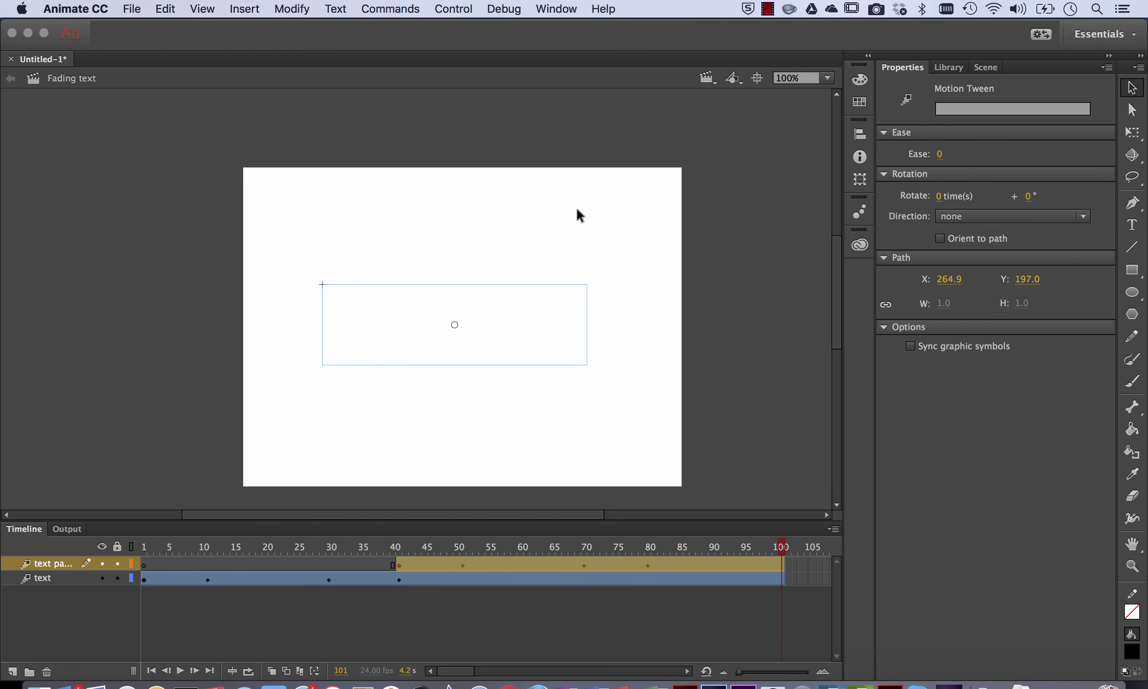
pyautogui.press('Return')
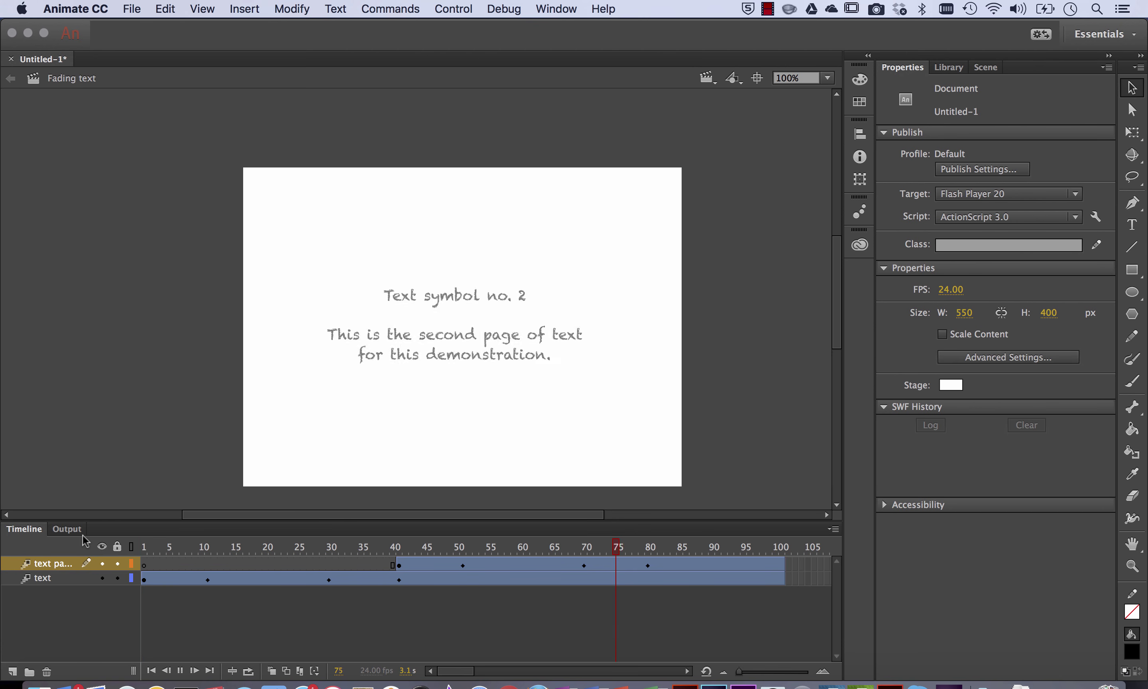
pyautogui.press('Return')
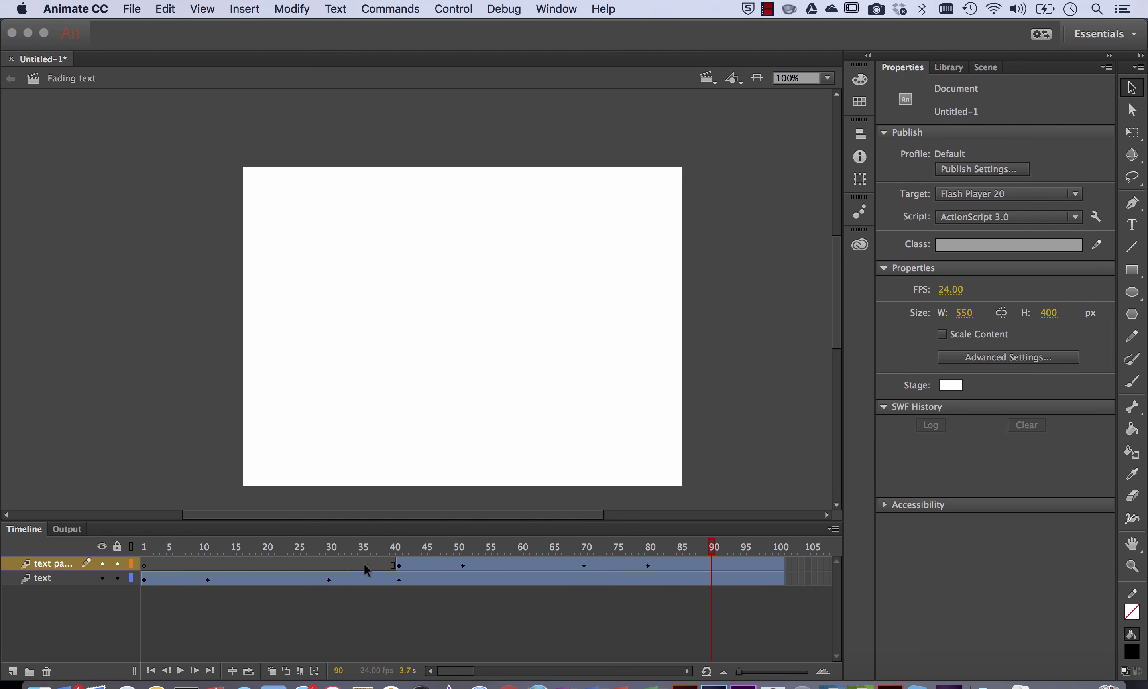
# Select the text page 2 instance at frame 51 to examine its color effect settings.
pyautogui.click(462, 549)
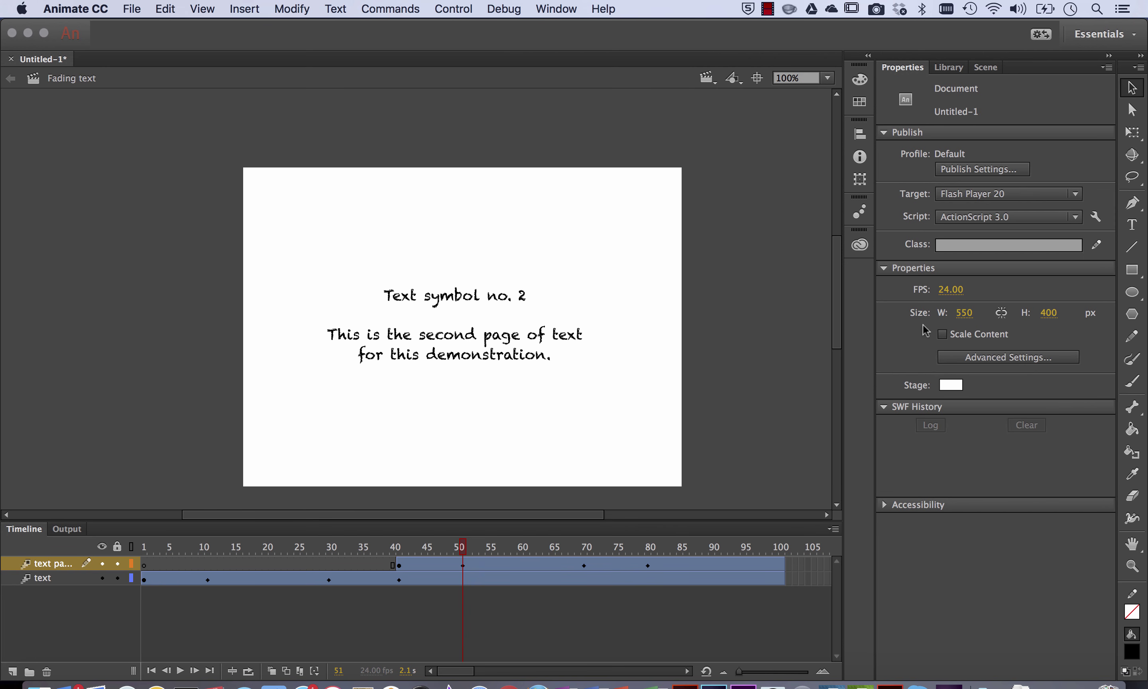
pyautogui.click(436, 331)
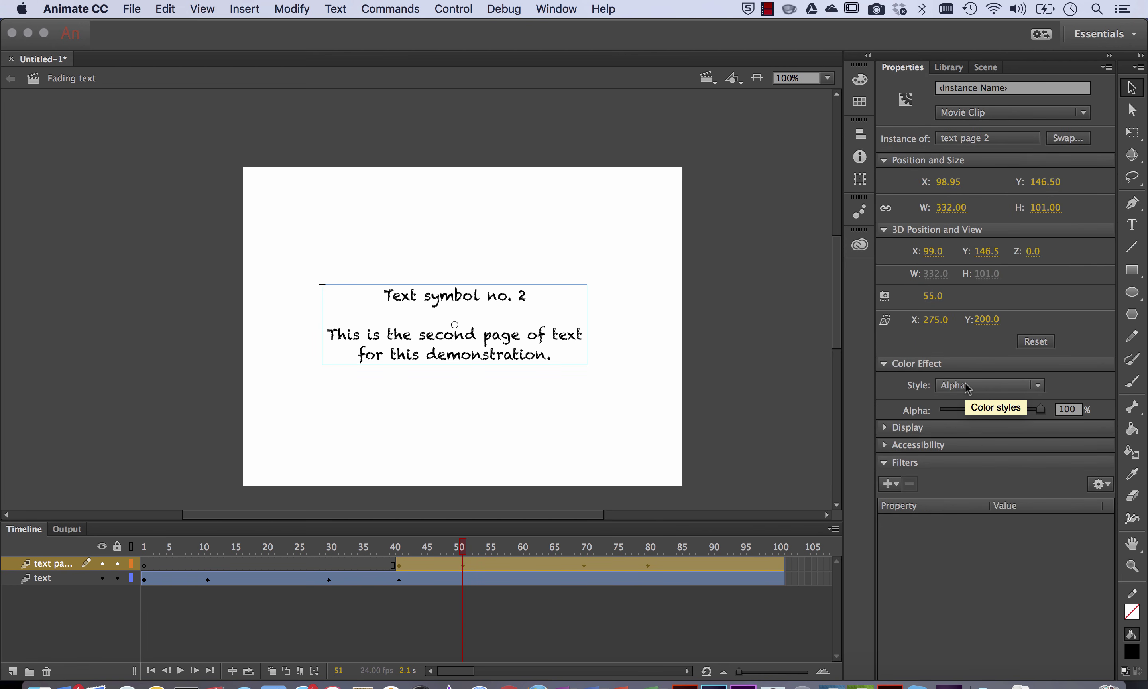